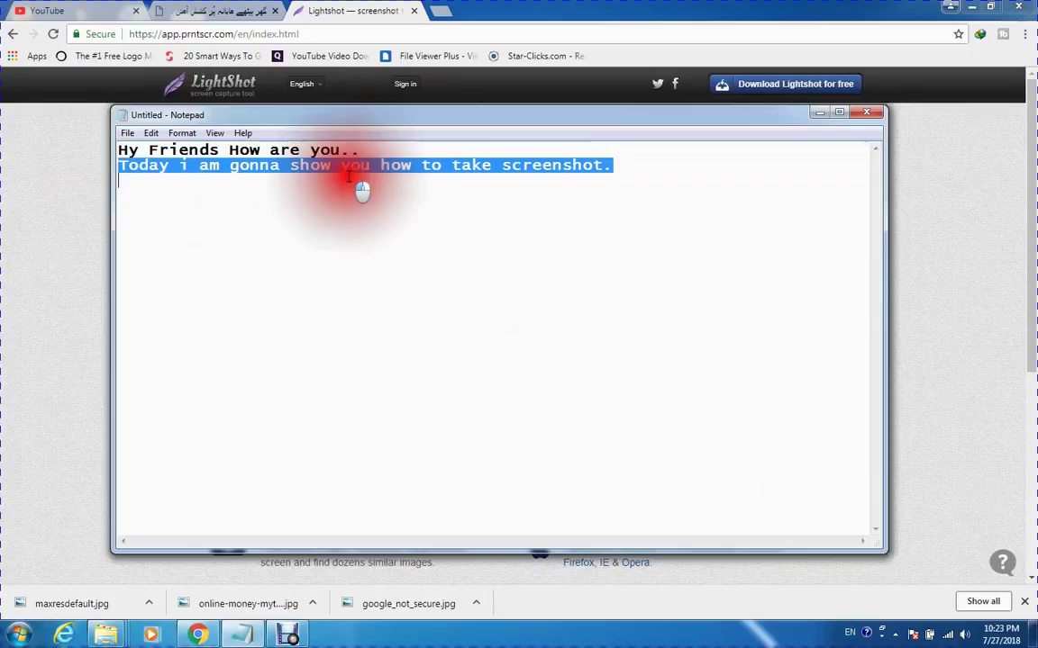
Add a third line to the note reading "if you have no any key to take screenshot on your keyboard or any devices"
left_click(236, 191)
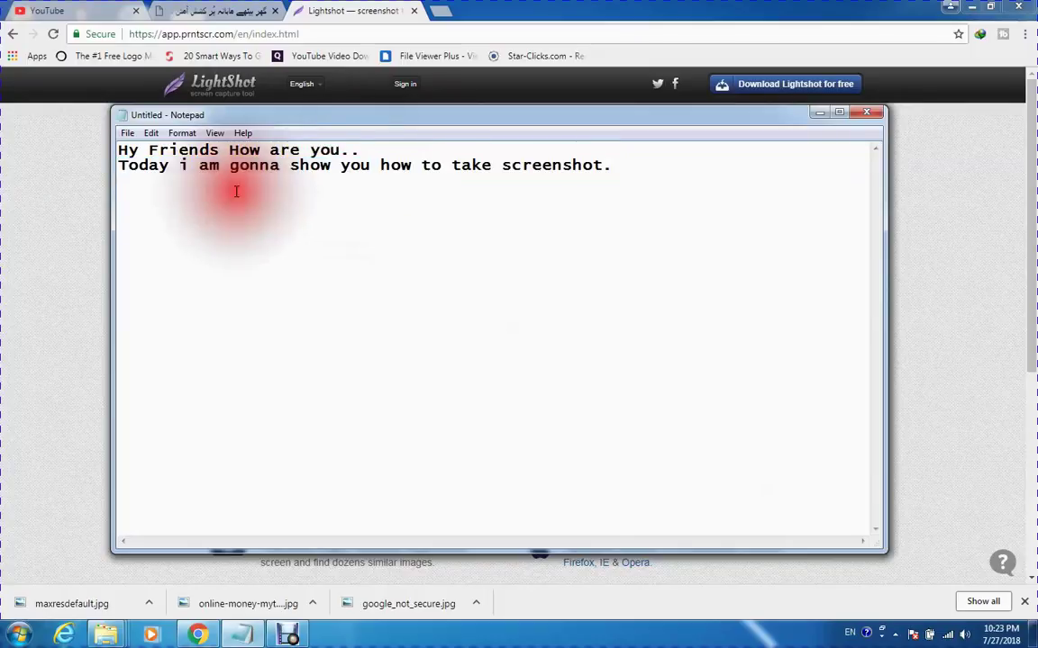
type("if you")
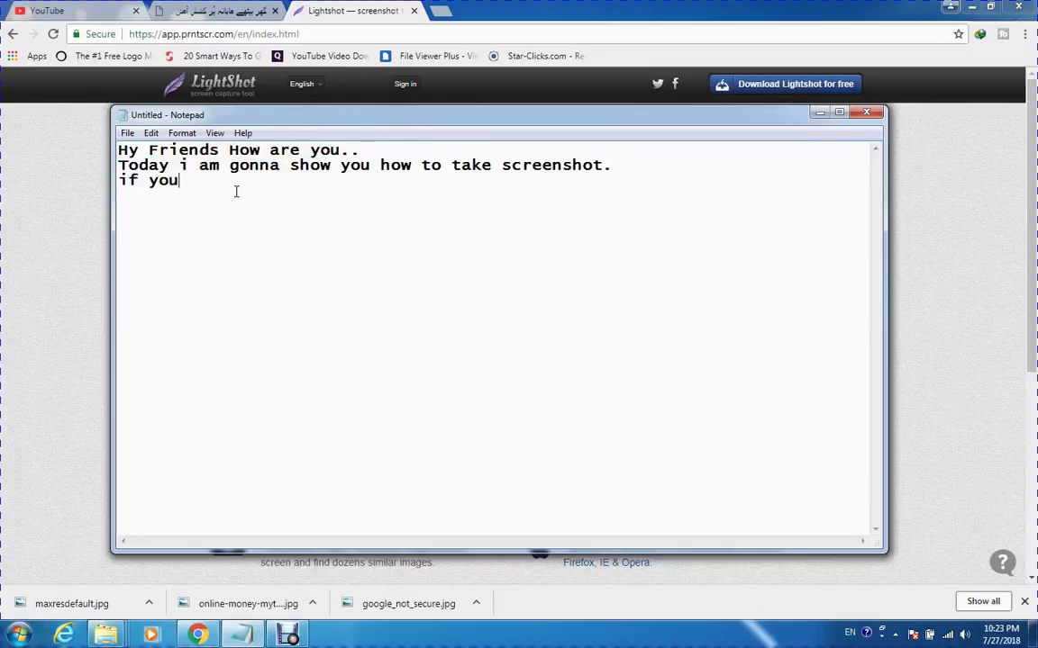
type(" have no any key to take")
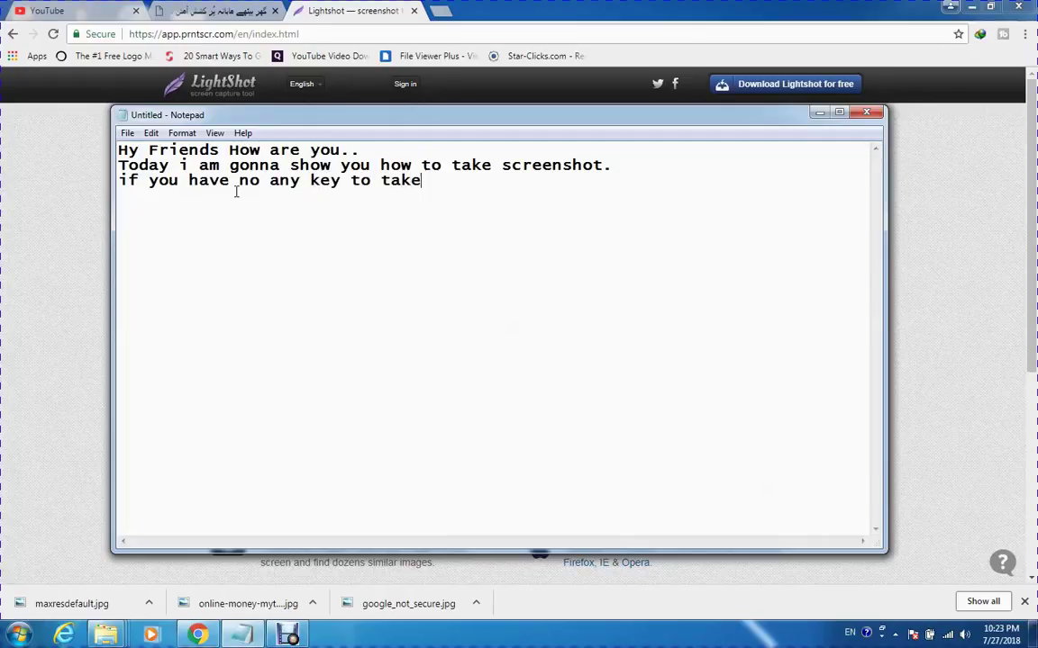
type(" screenshot ")
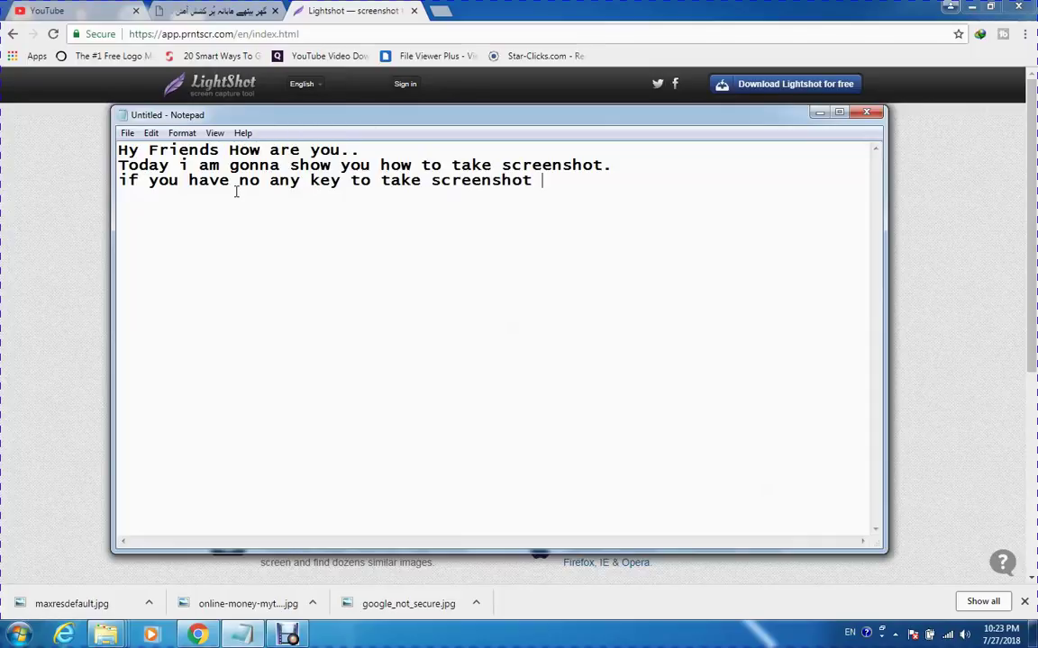
type("on your keybo")
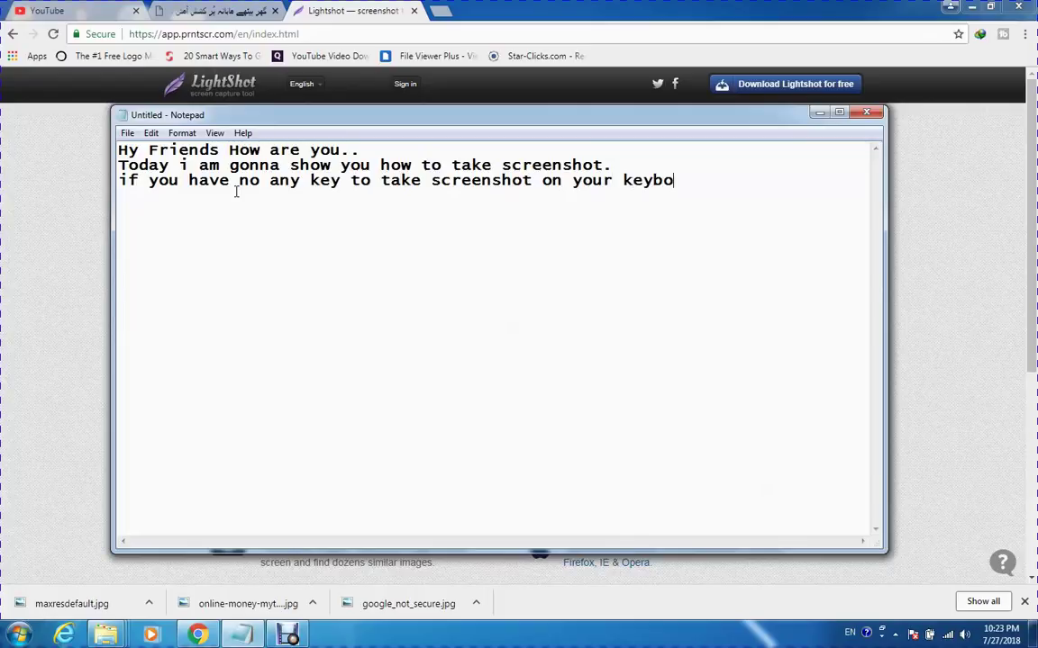
type("ard or any devices")
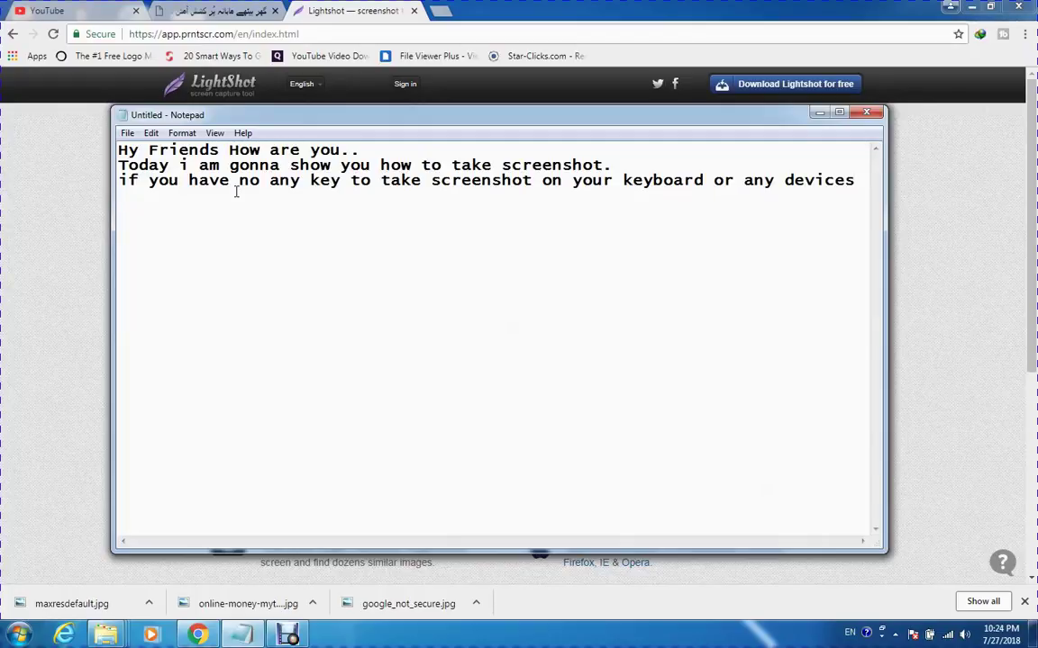
Add the line "so now you can take shot easily with small software" below the keyboard sentence
key("Return")
type("so now you can taek")
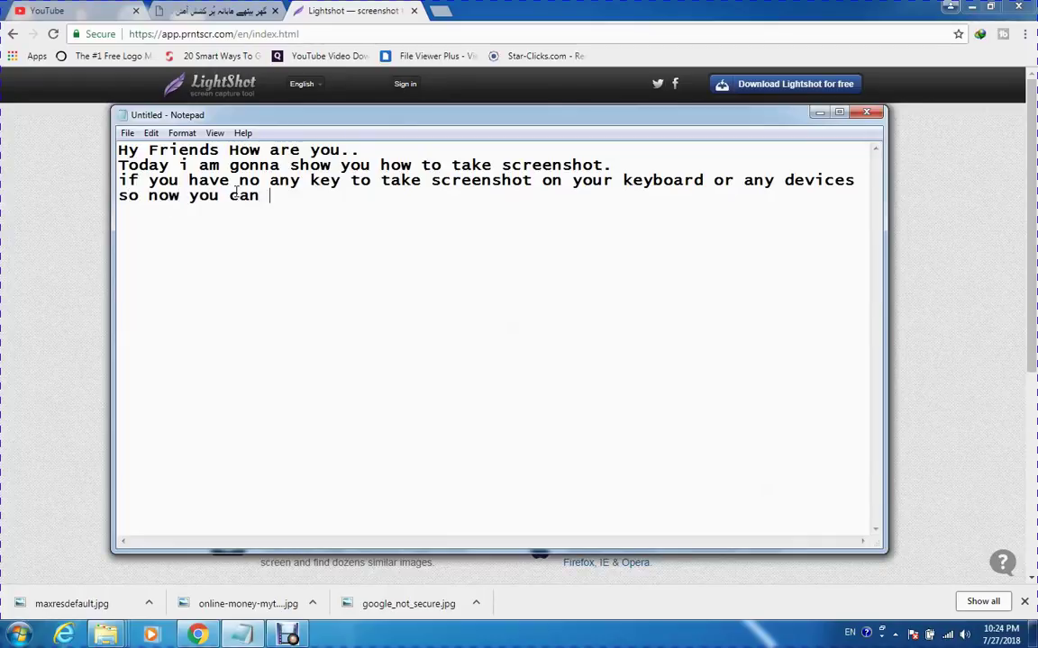
key("BackSpace")
key("BackSpace")
key("BackSpace")
type("ke shot")
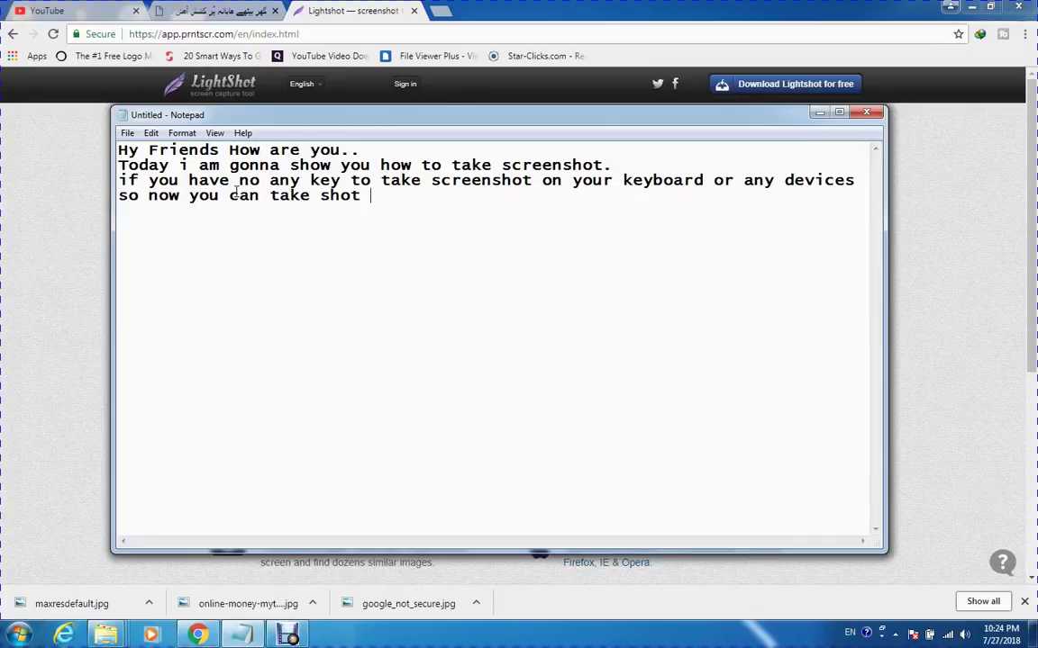
type(" w")
key("BackSpace")
type("easily with ")
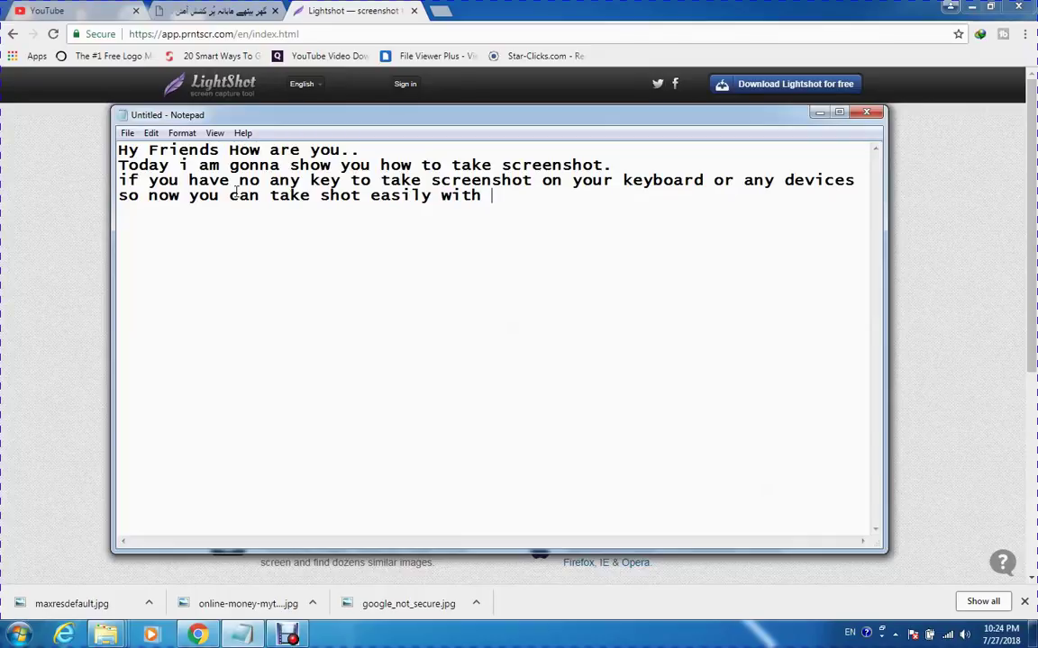
type("small so")
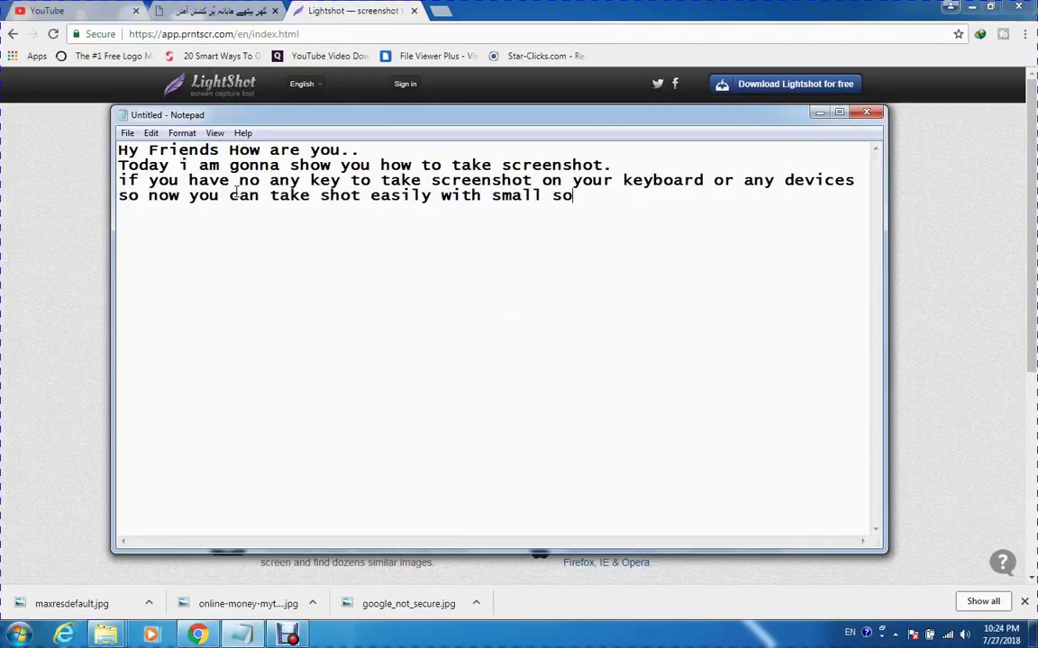
type("ftwarejis")
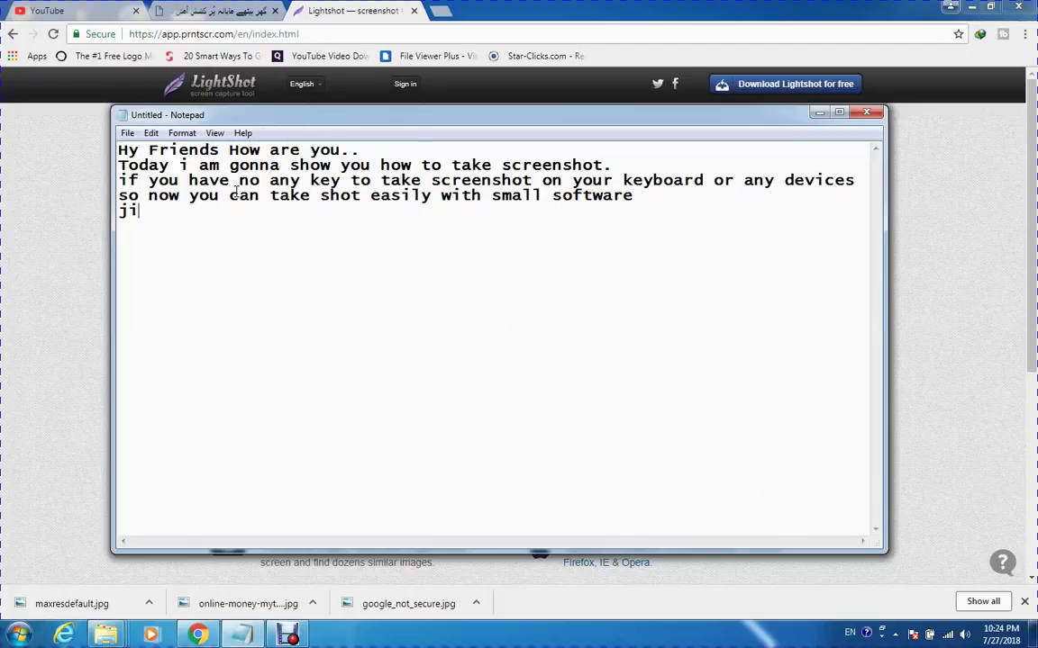
Write the next line of the note as "just you have to download it and install and run"
key("BackSpace")
key("BackSpace")
type("ust you have to dow")
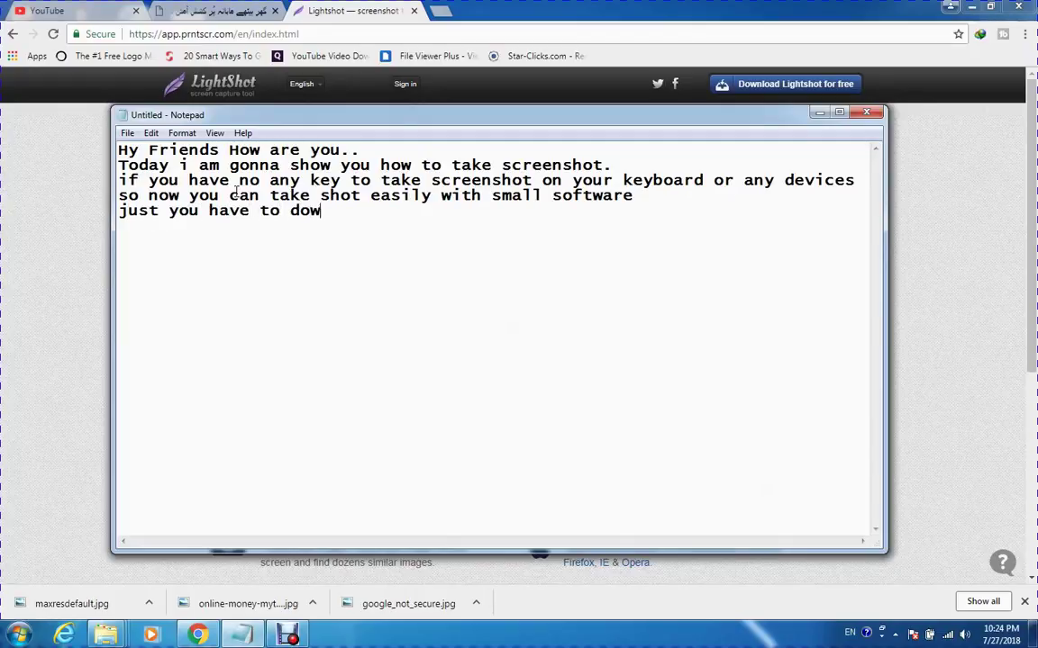
type("nload it and ")
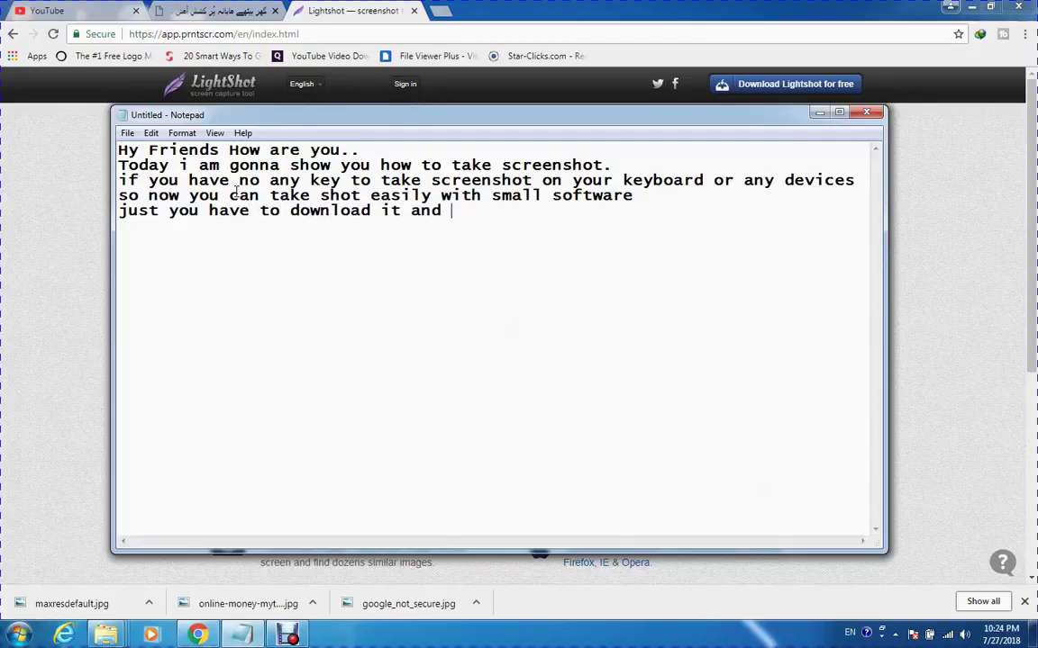
type("ins")
key("BackSpace")
type("nstall and run")
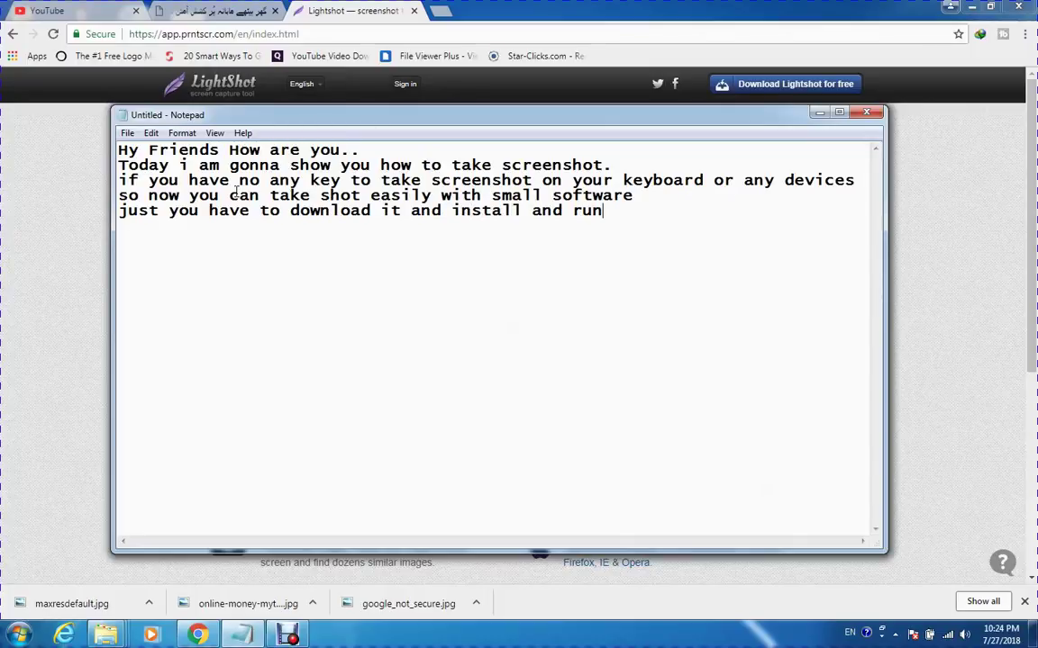
Add the line "after that you can take screenshot and do many thing with this"
key("Return")
type("aftwr that y")
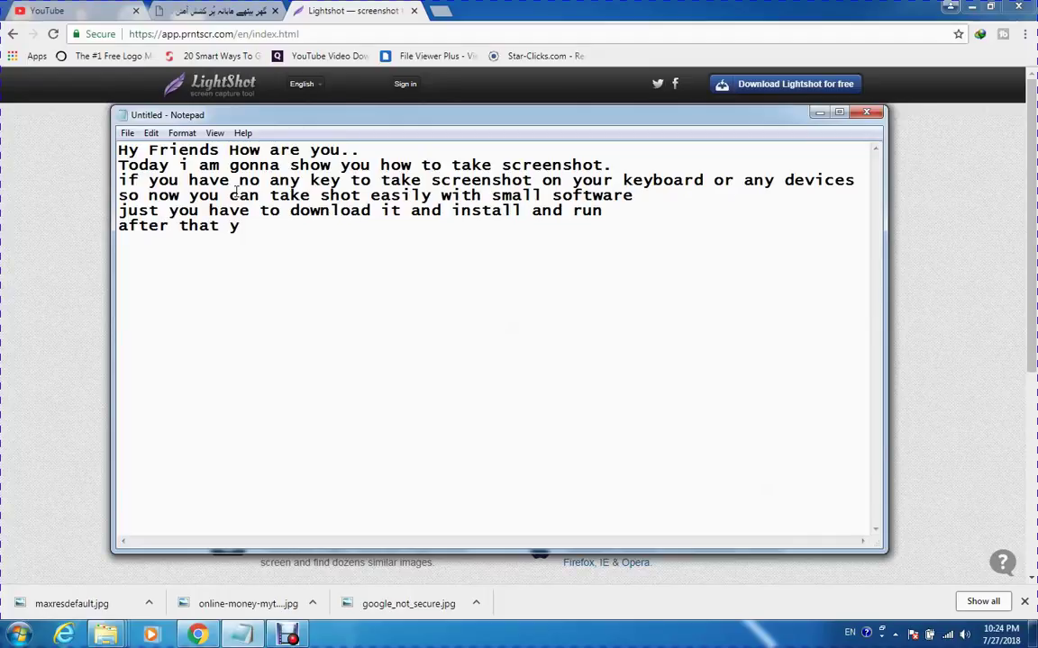
type("ou can taek")
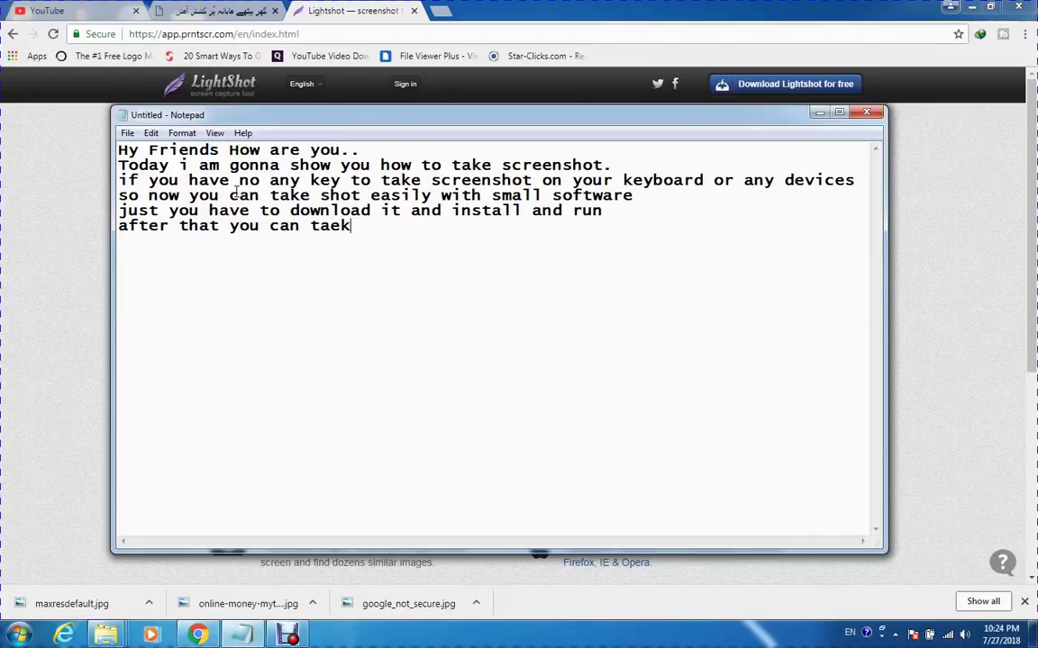
key("BackSpace")
key("BackSpace")
key("BackSpace")
type("ke")
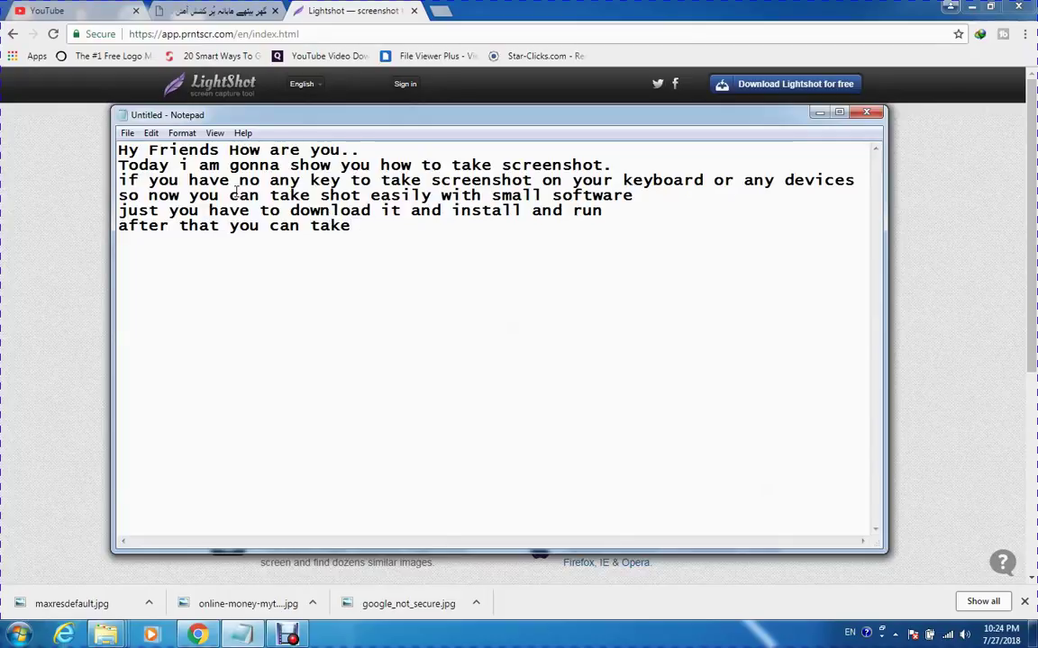
type(" screen ")
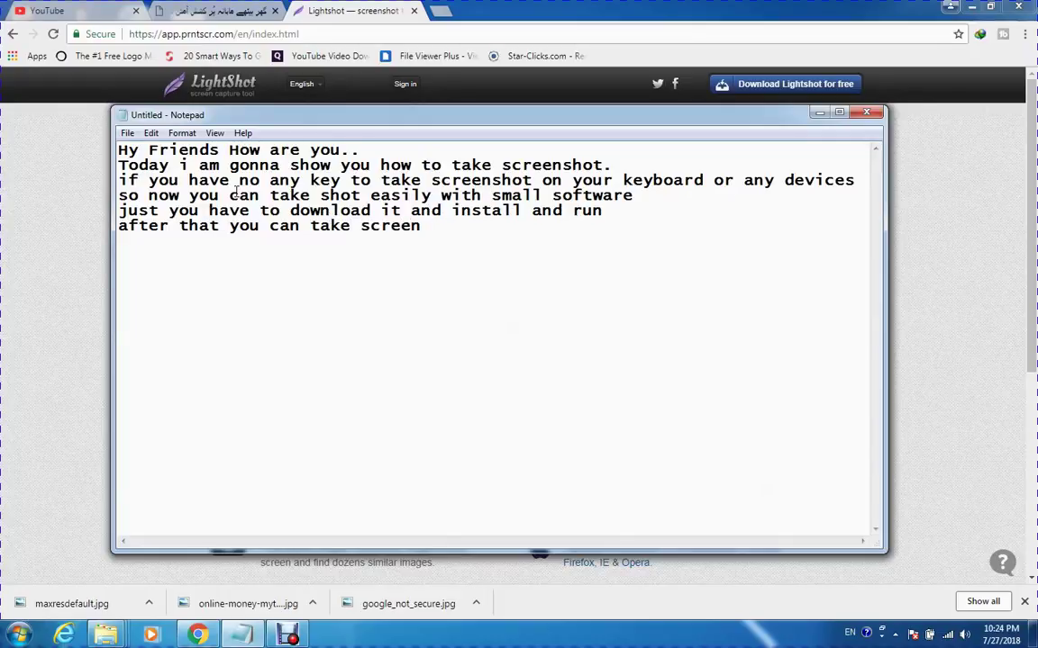
type("shpo")
key("BackSpace")
type("ot and do many thing ")
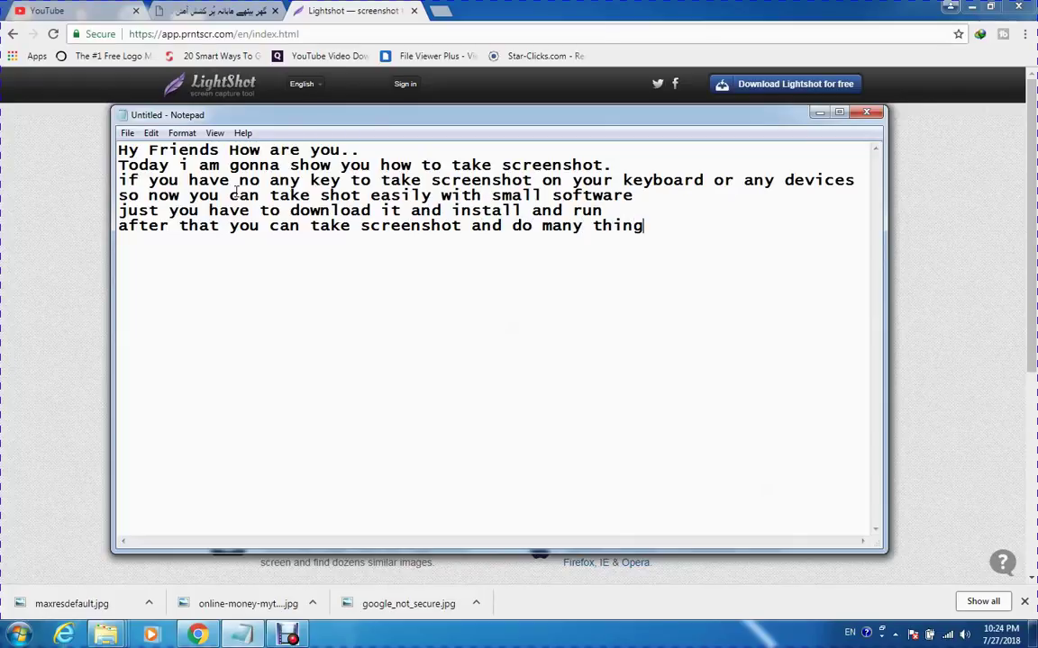
type("w")
key("BackSpace")
type("with this")
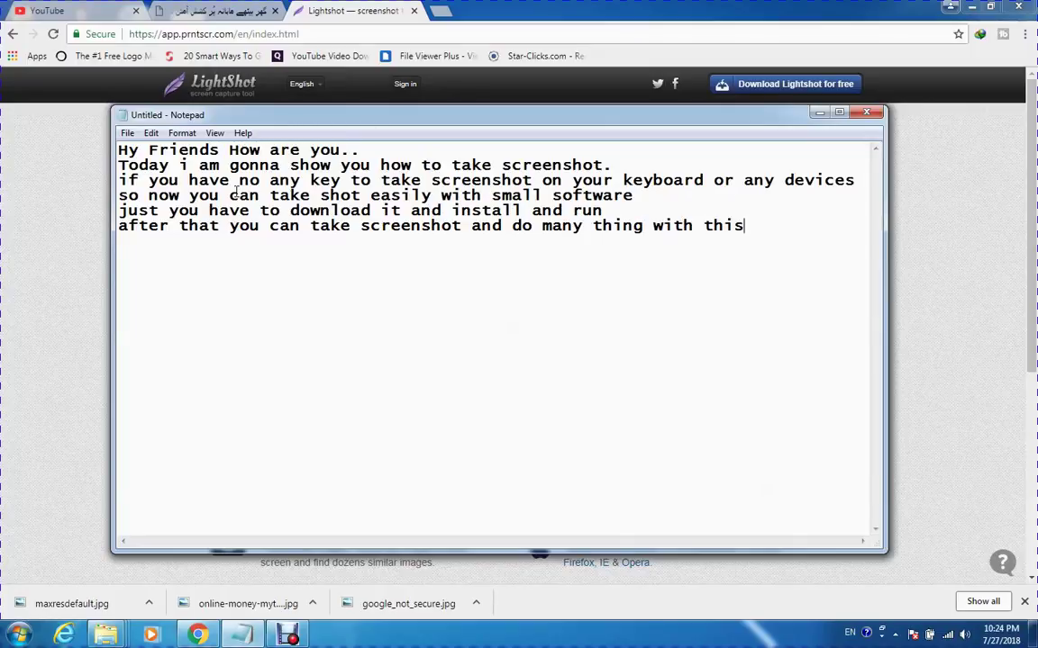
Leave a blank line, add "follow me as i do", and leave another blank line below it
key("Return")
type("follow me as ")
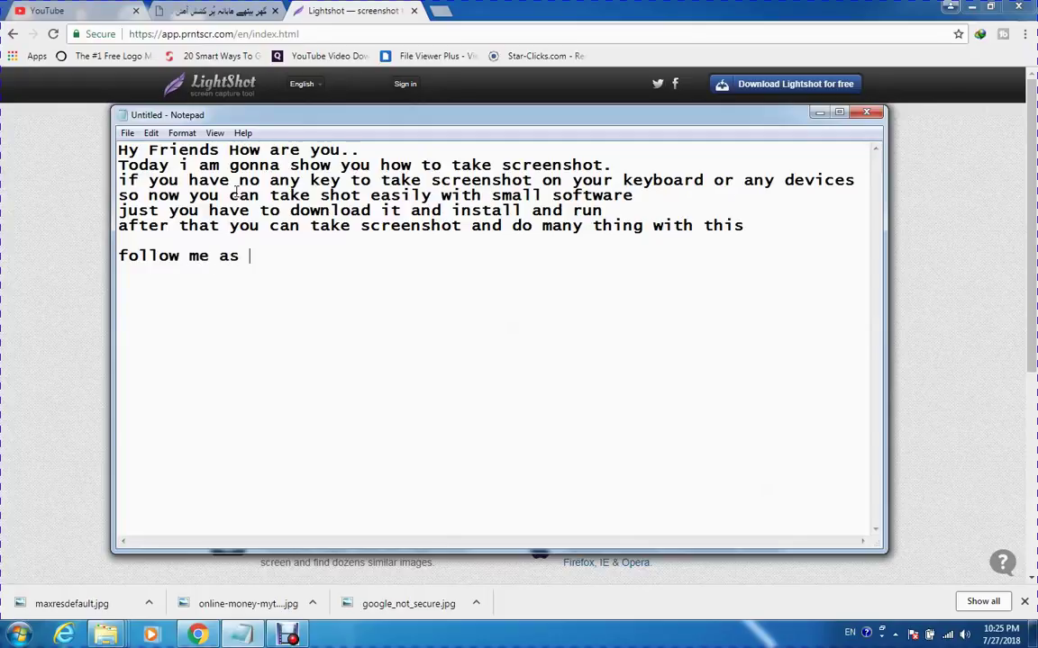
type("i do")
key("Return")
key("Return")
type("now first")
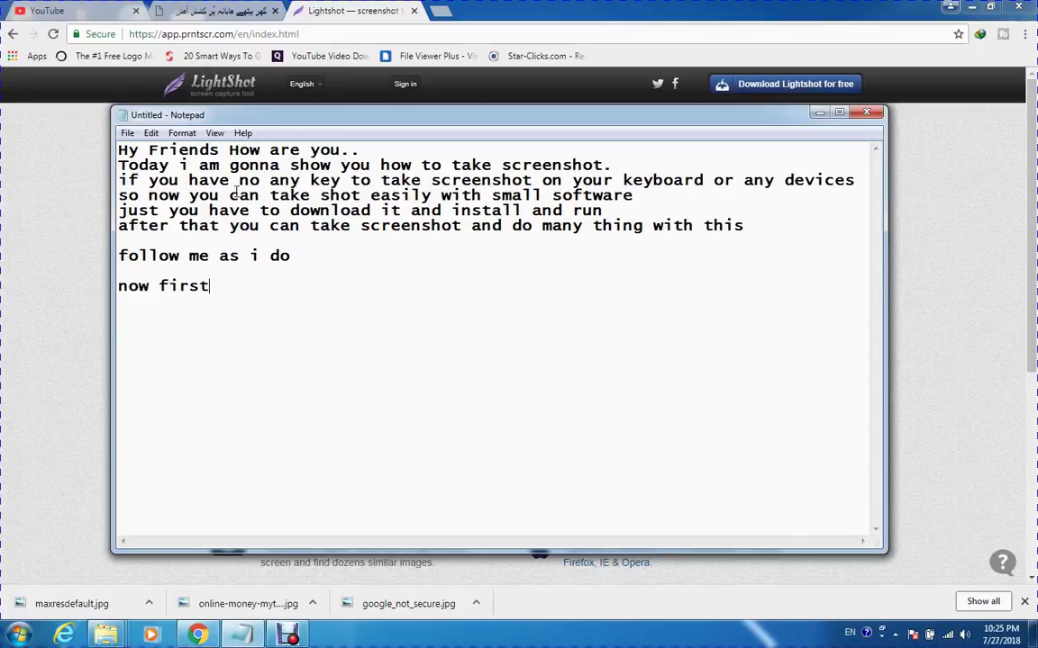
type(" you have ot")
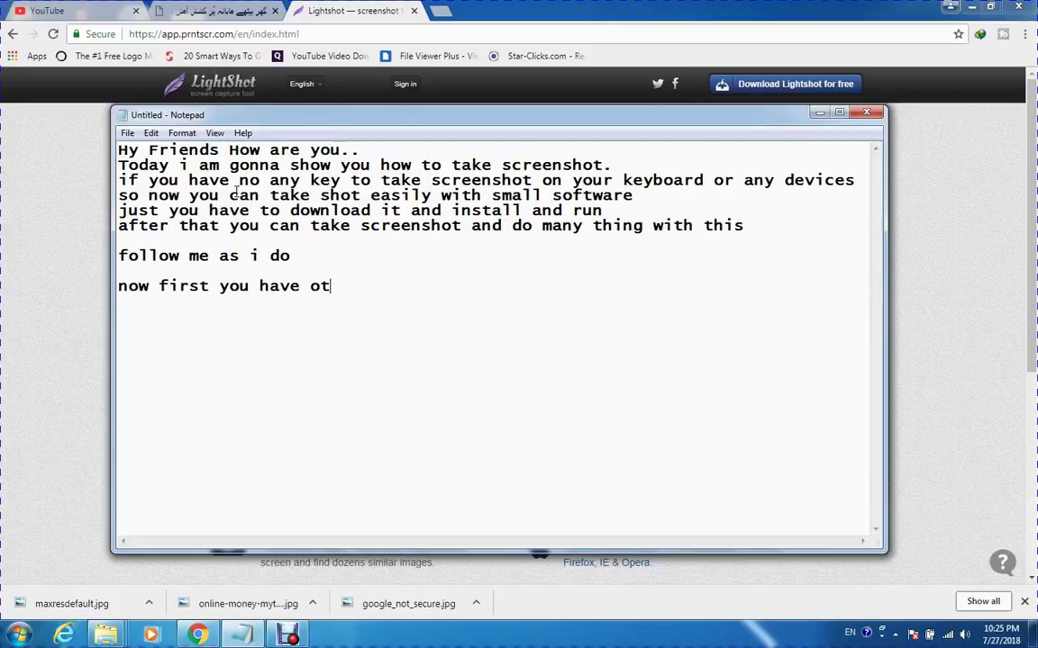
key("BackSpace")
key("BackSpace")
type("to search th")
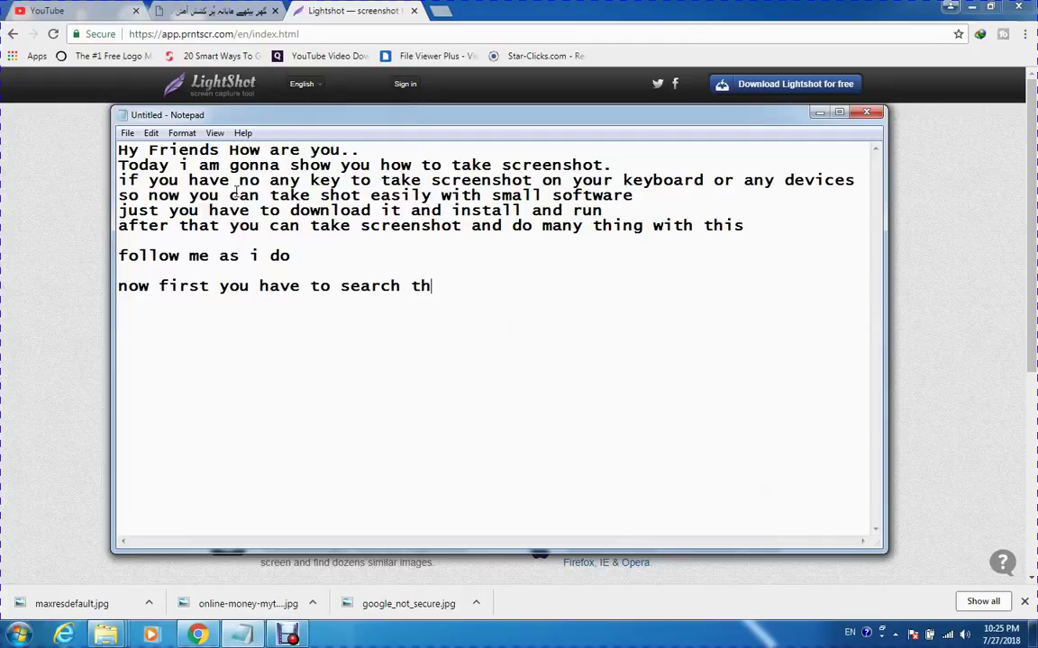
type("is webw")
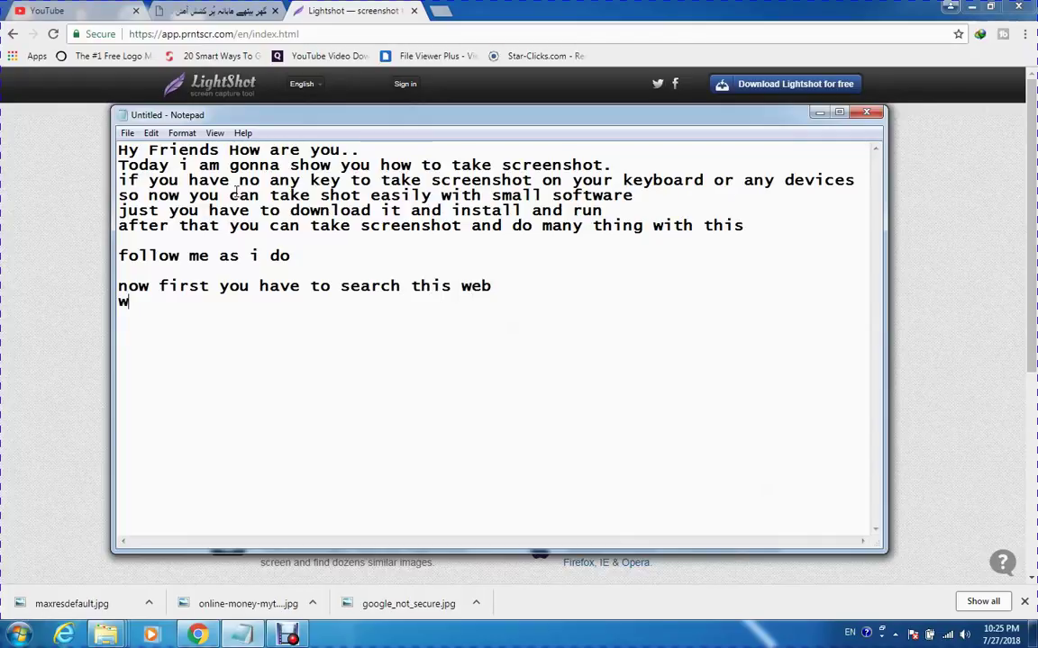
type("ww.app.")
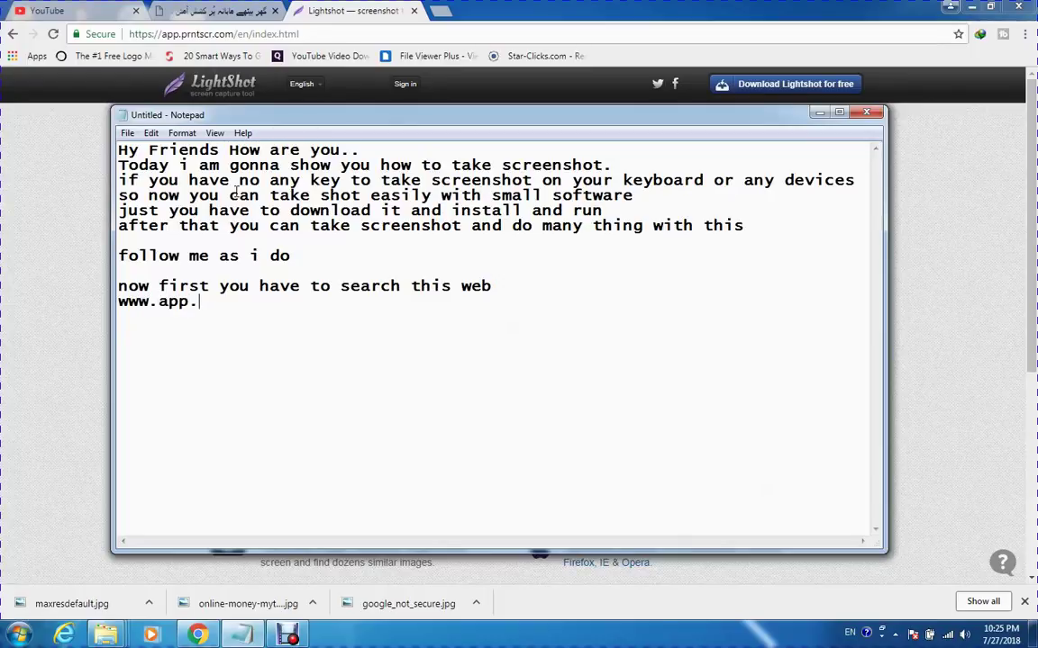
type("prntscr.co")
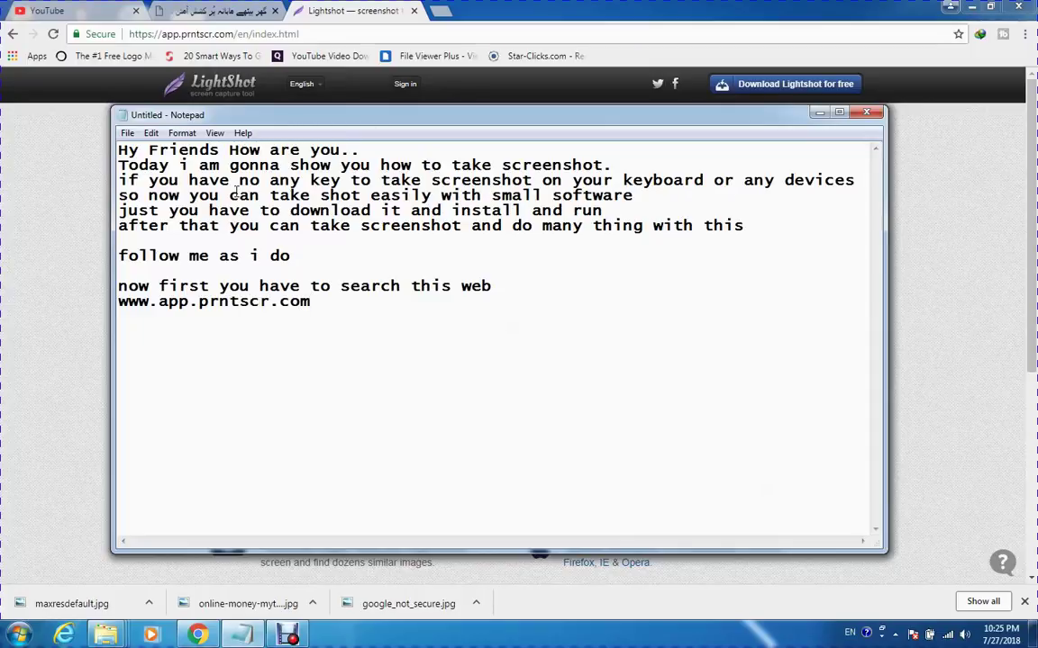
type("m")
Add the line "then autometically you find download software tab" and minimise Notepad to reveal the Lightshot website
key("Return")
type("then auto")
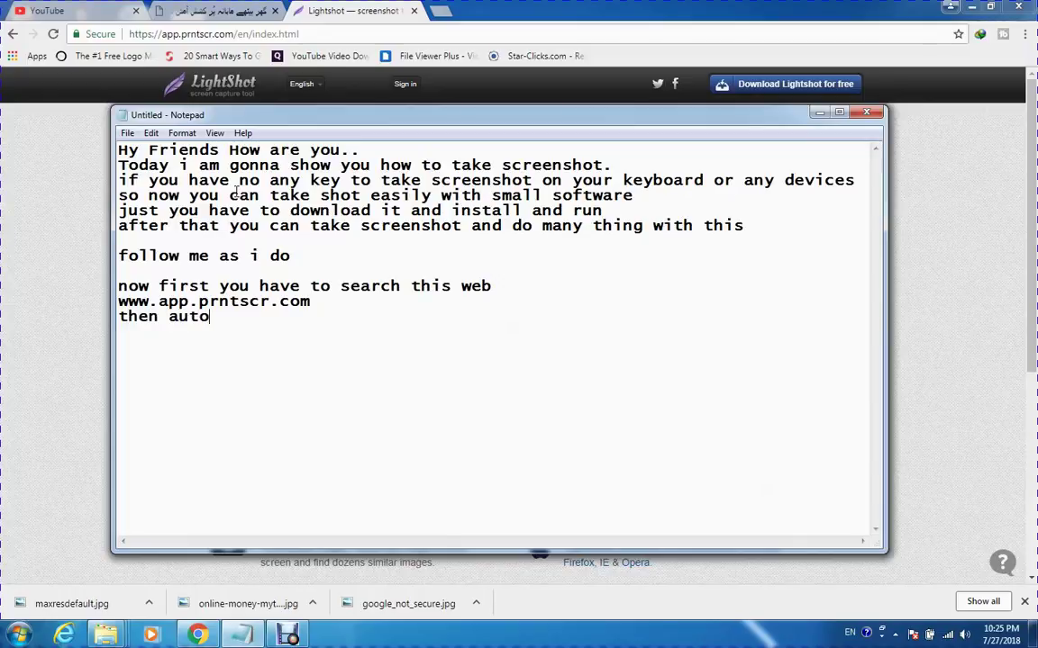
type("metically you ")
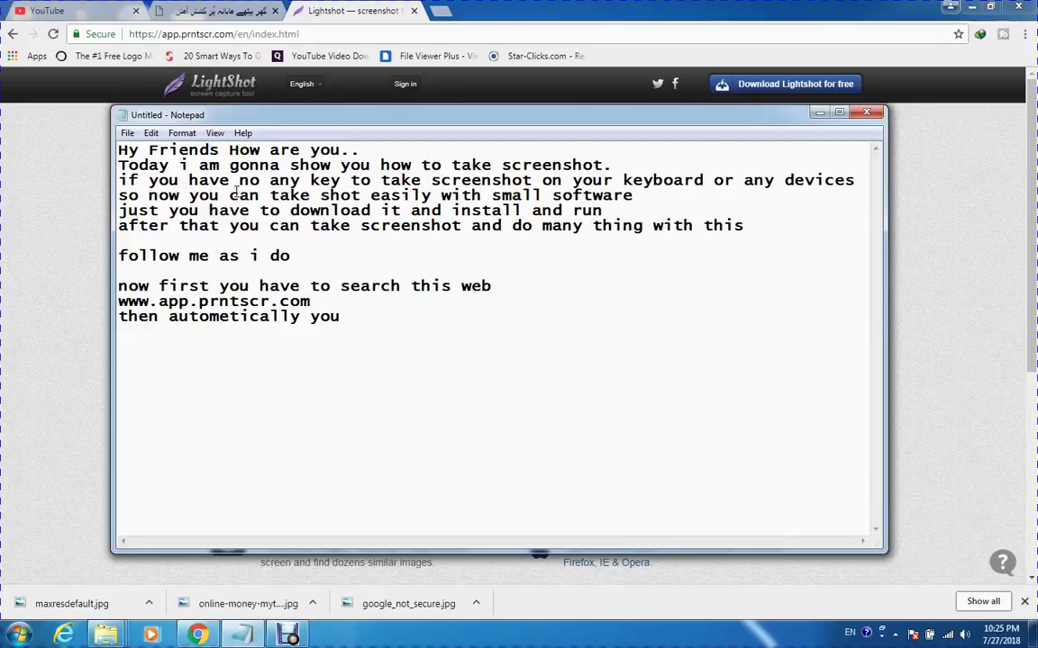
type("find download software")
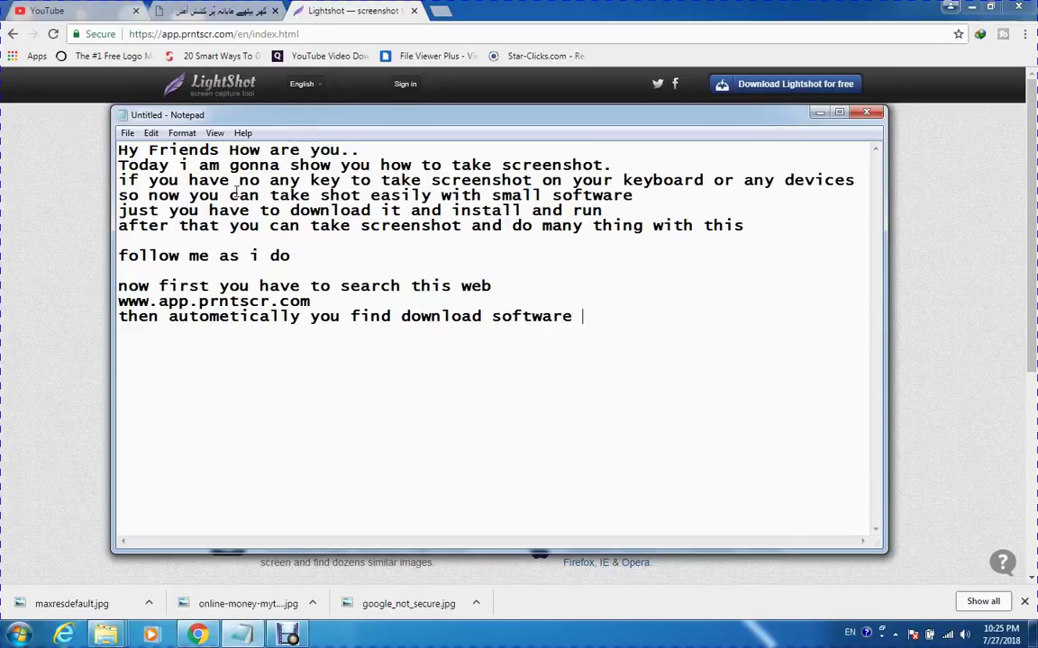
type(" tab")
left_click(818, 115)
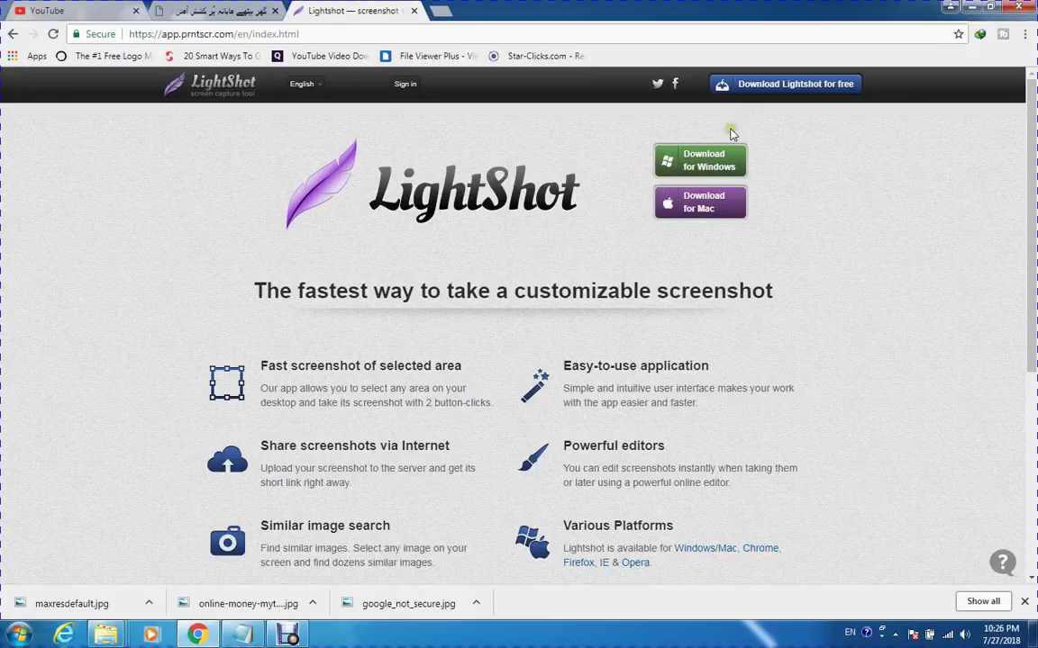
Start a Lightshot capture, select an area of about 176x81 around the Download for Windows button, and discard the capture
left_click(897, 634)
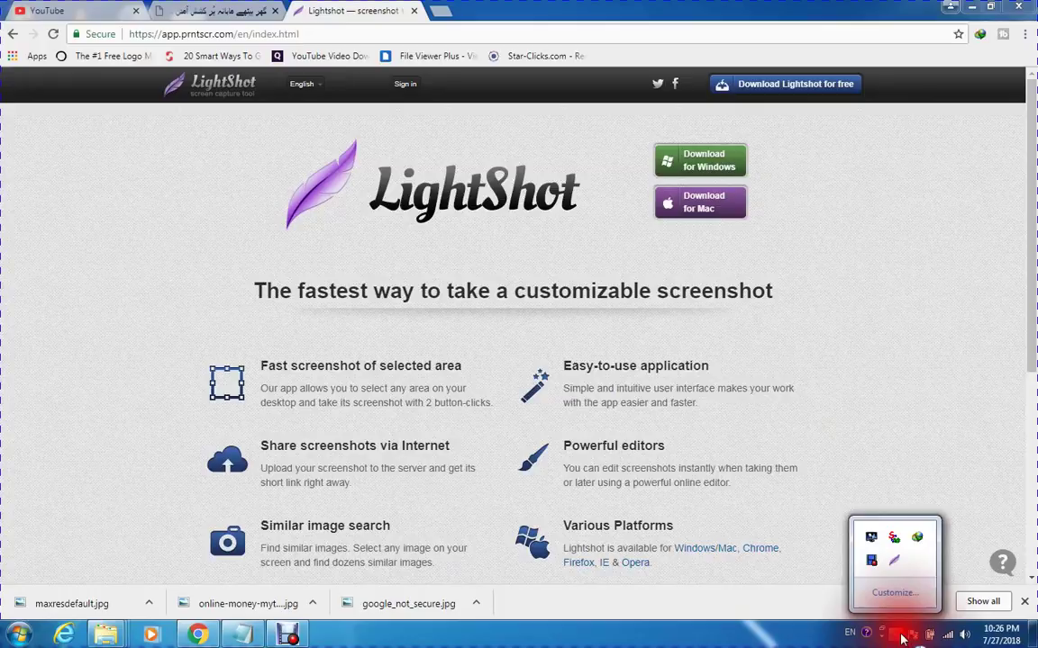
left_click(898, 562)
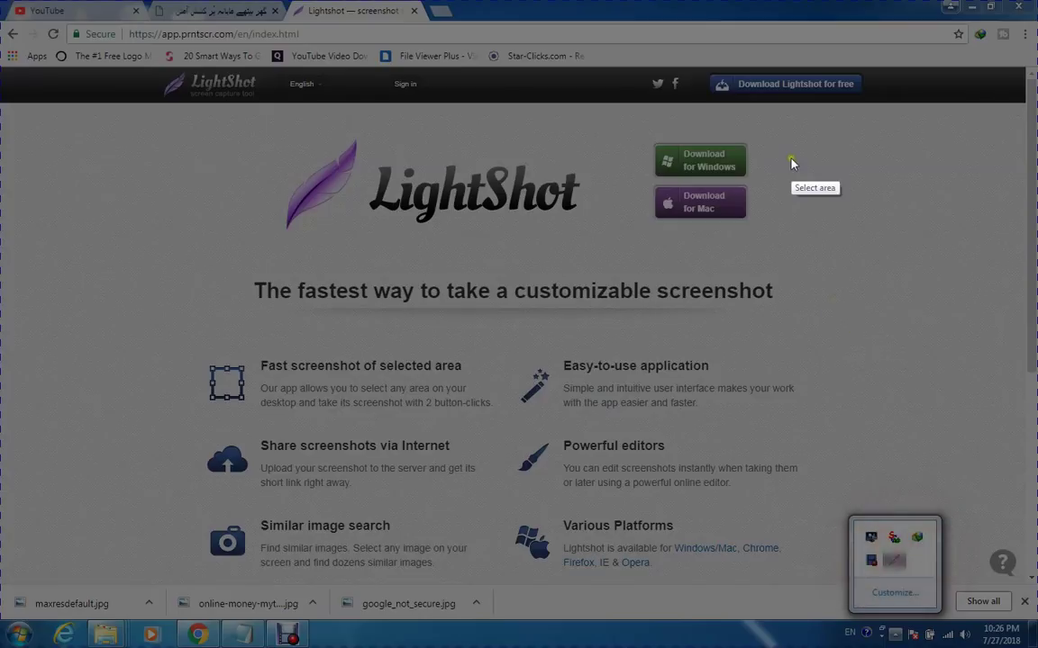
left_click_drag(765, 129, 639, 186)
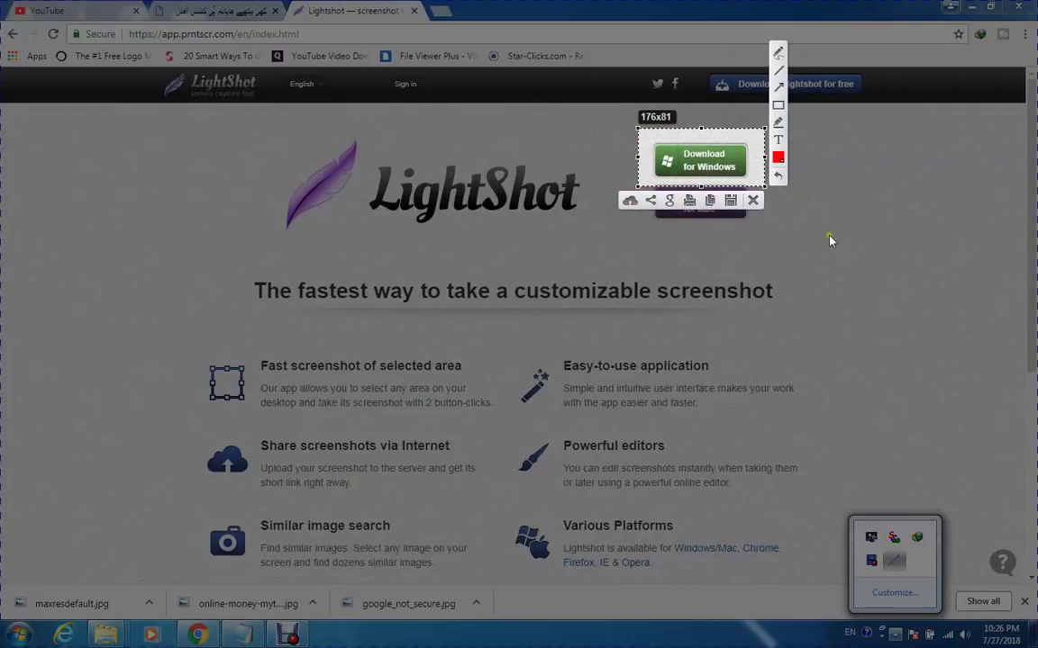
left_click(193, 560)
left_click(753, 200)
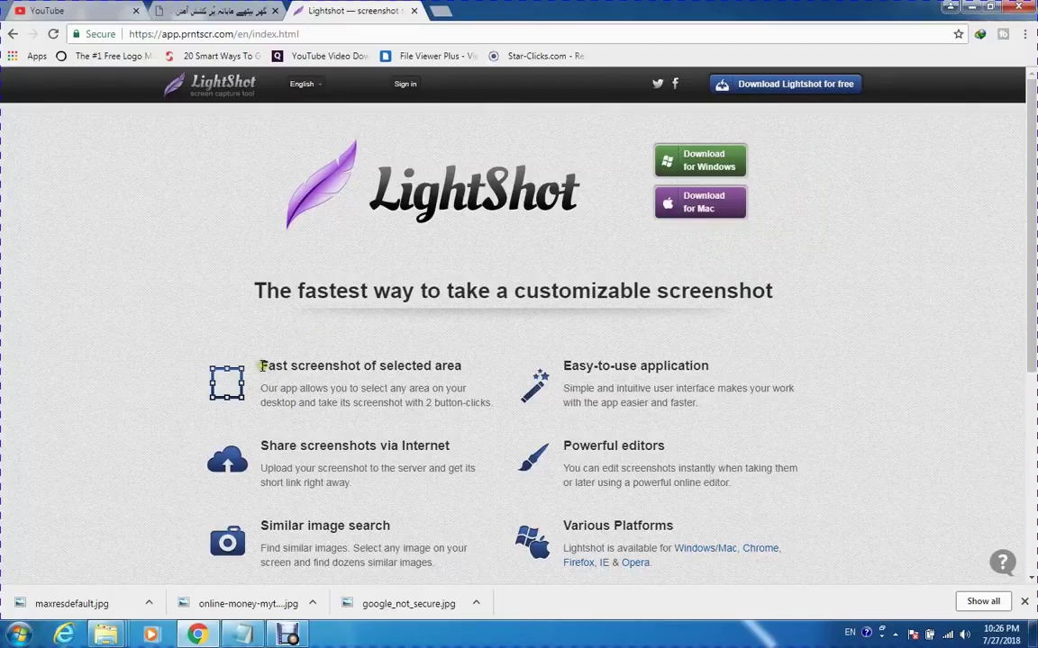
Examine the Lightshot page's feature list, highlighting the heading "Fast screenshot of selected area", and its download options
left_click_drag(260, 365, 449, 366)
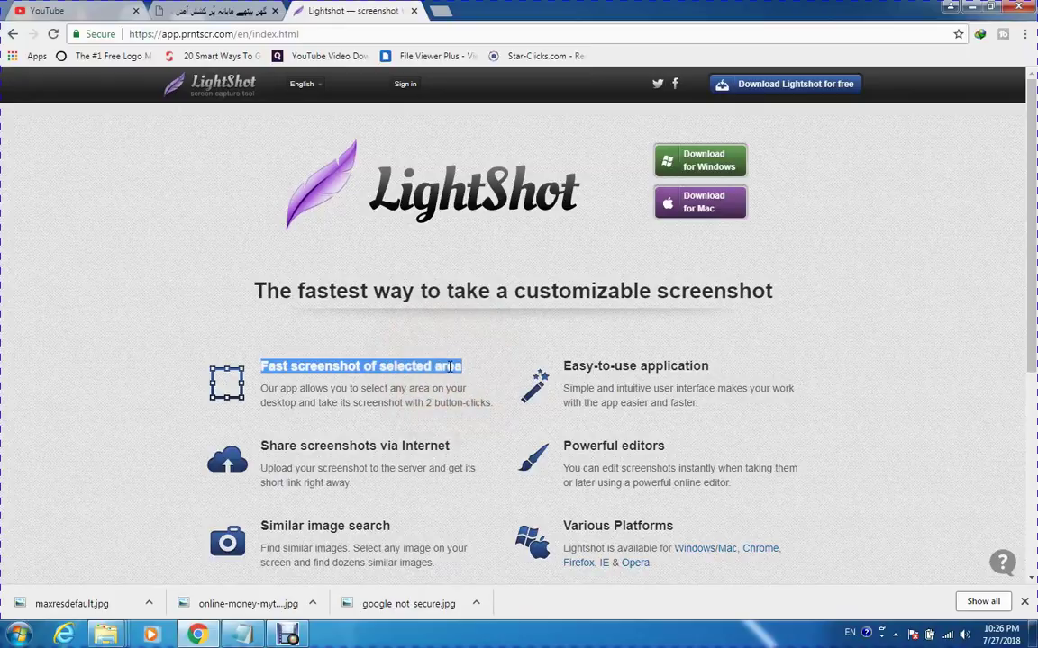
left_click(329, 390)
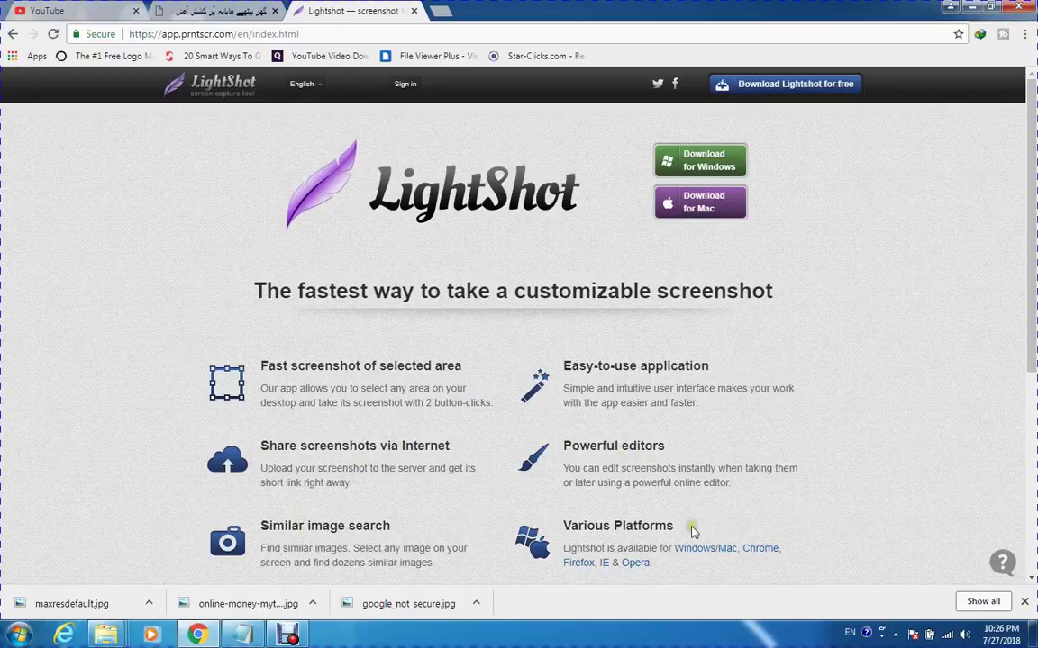
left_click_drag(1029, 219, 1029, 162)
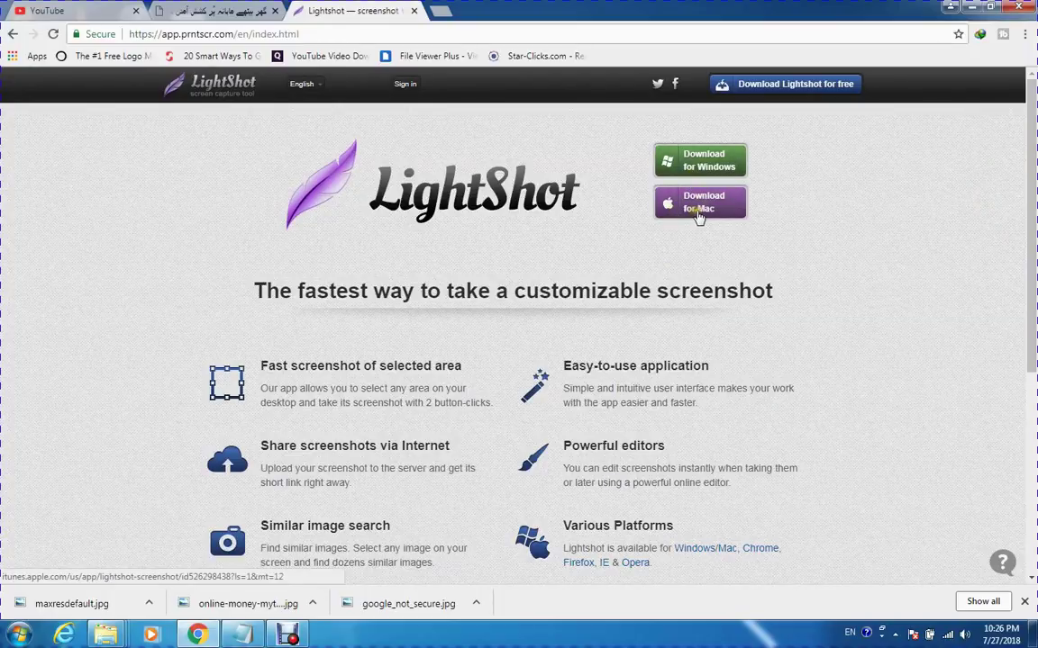
Return to the Notepad note and add the line "there is two tab one for windows and second for mac os"
left_click(242, 636)
type("ther")
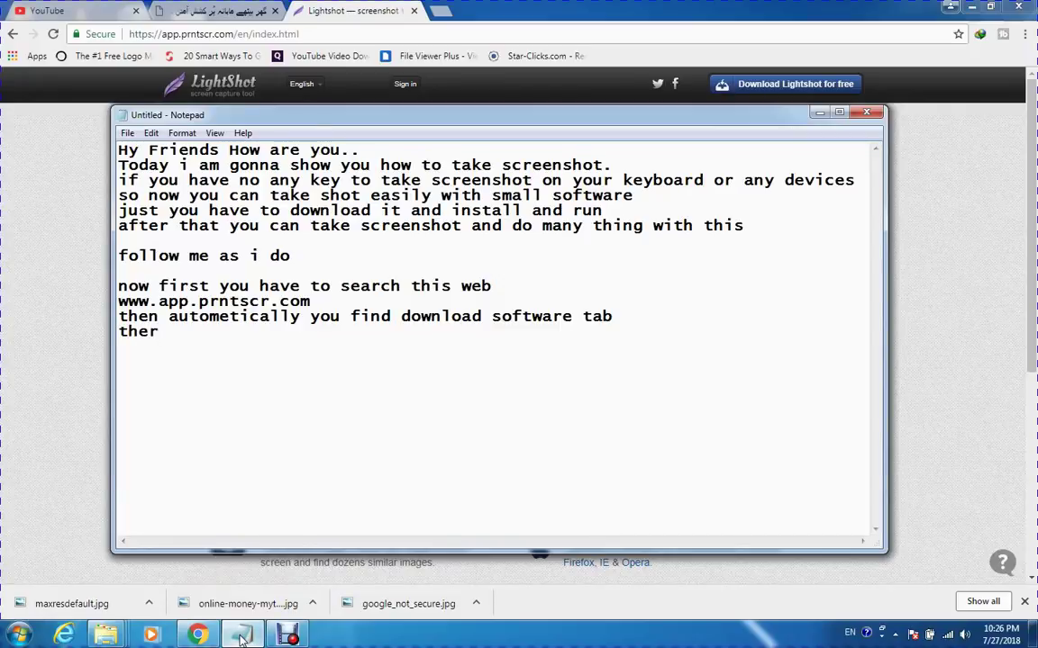
type("e is two tab one for window")
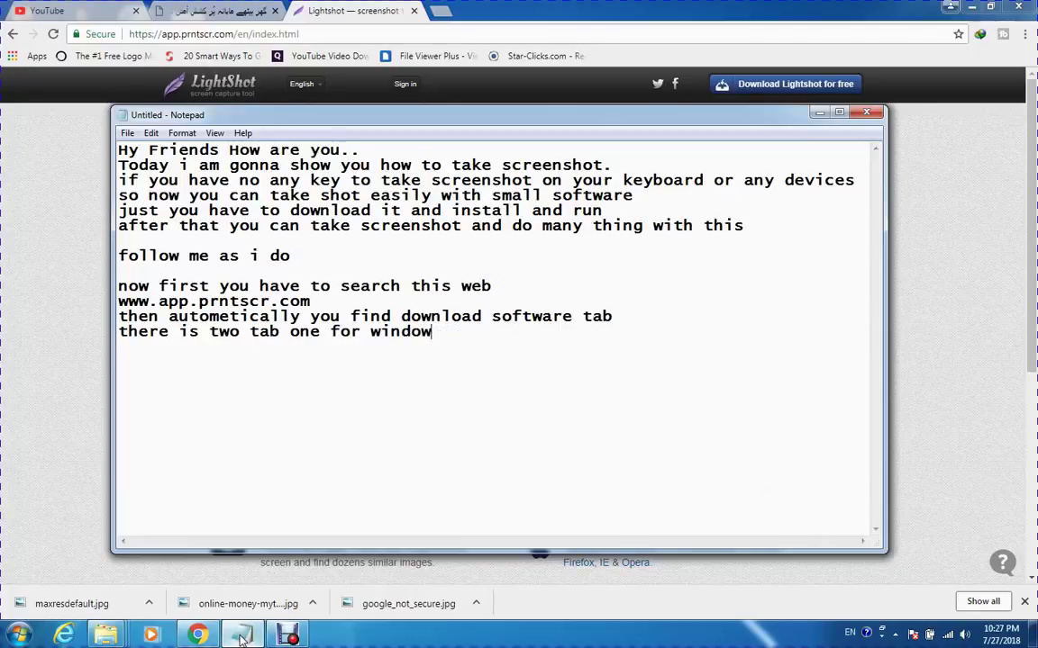
type("and se")
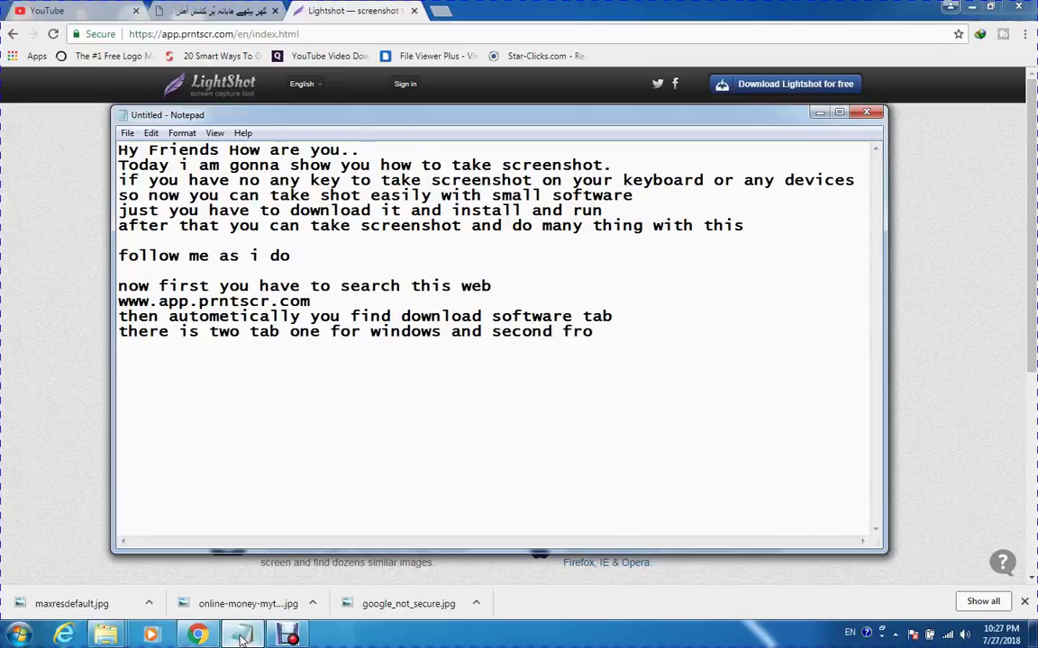
type("cond for mau")
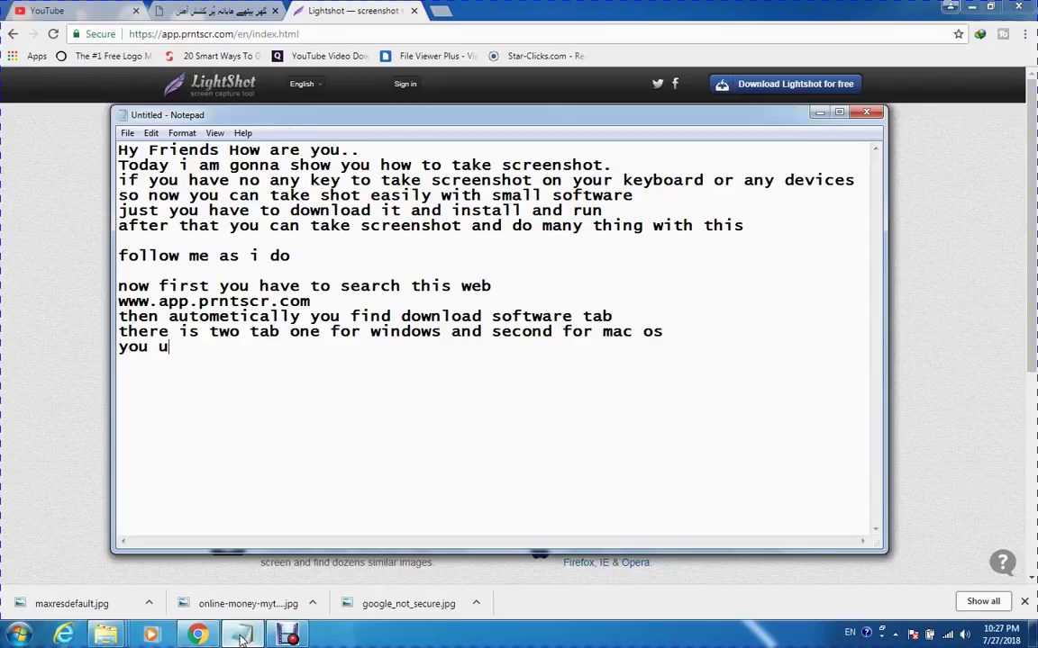
Add the line "you just download and install it" to the note
type("j just downl")
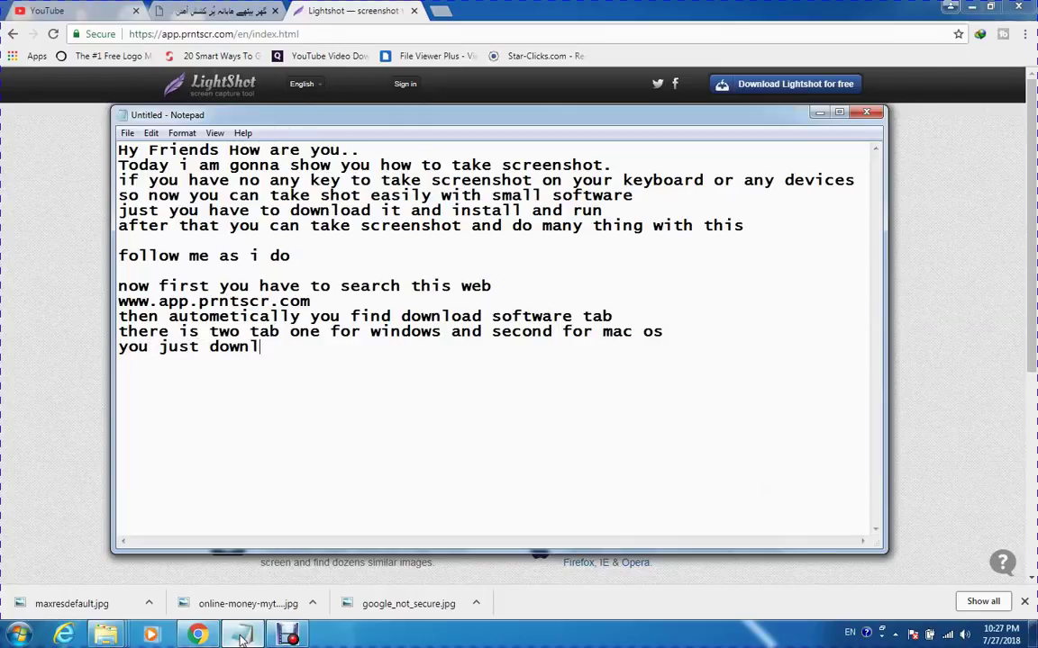
type("oad and install it")
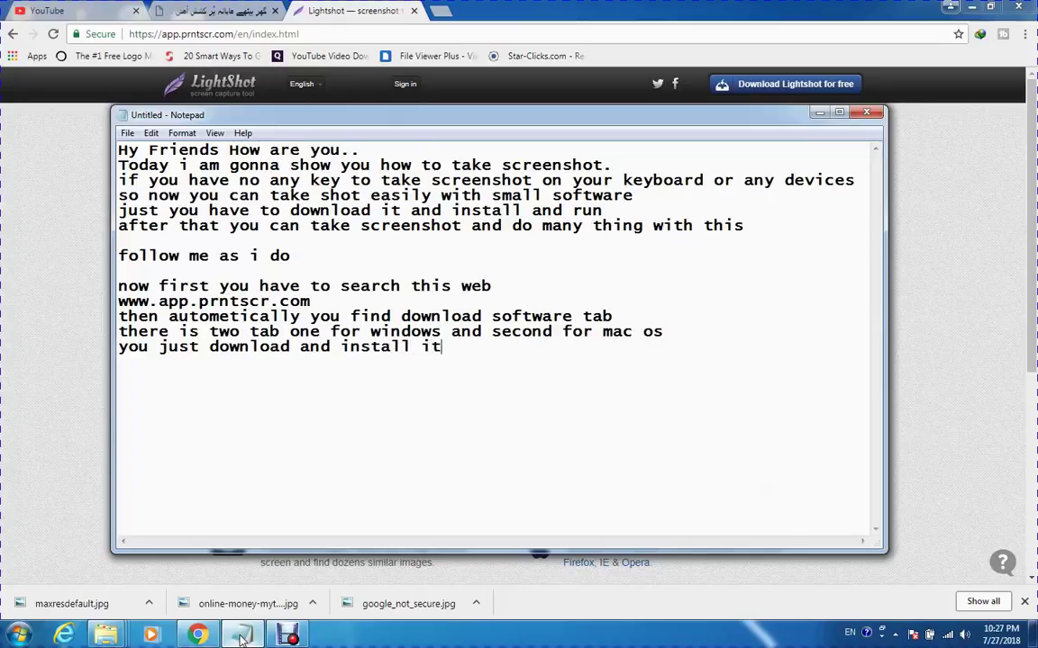
mouse_move(290, 633)
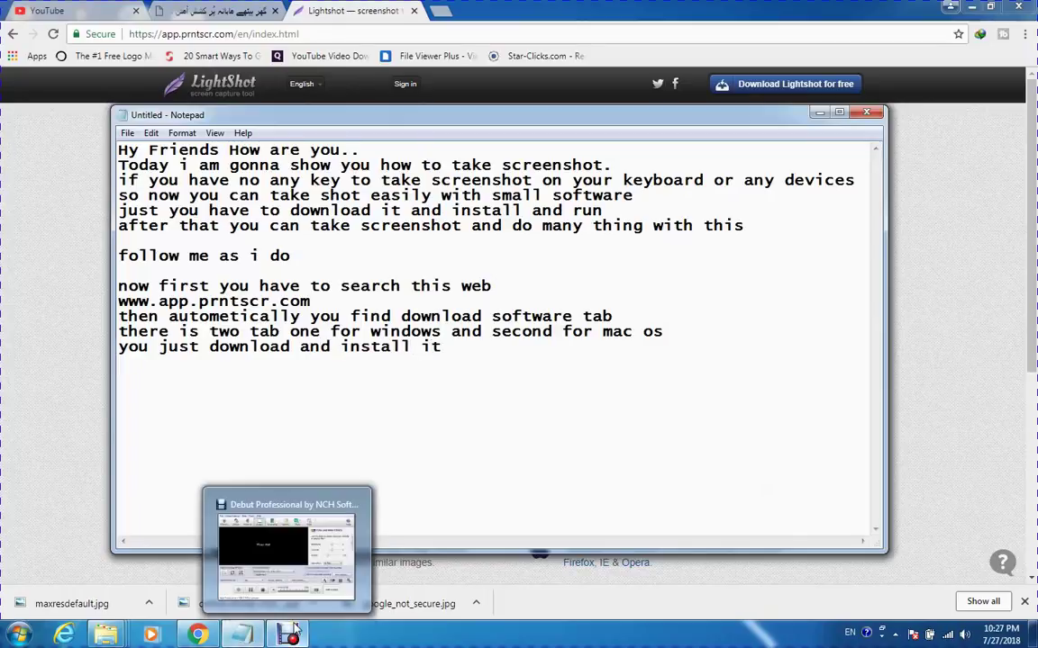
Add the line "now i show you how to take screenshot and save it and do more function" and minimise Notepad
left_click(402, 385)
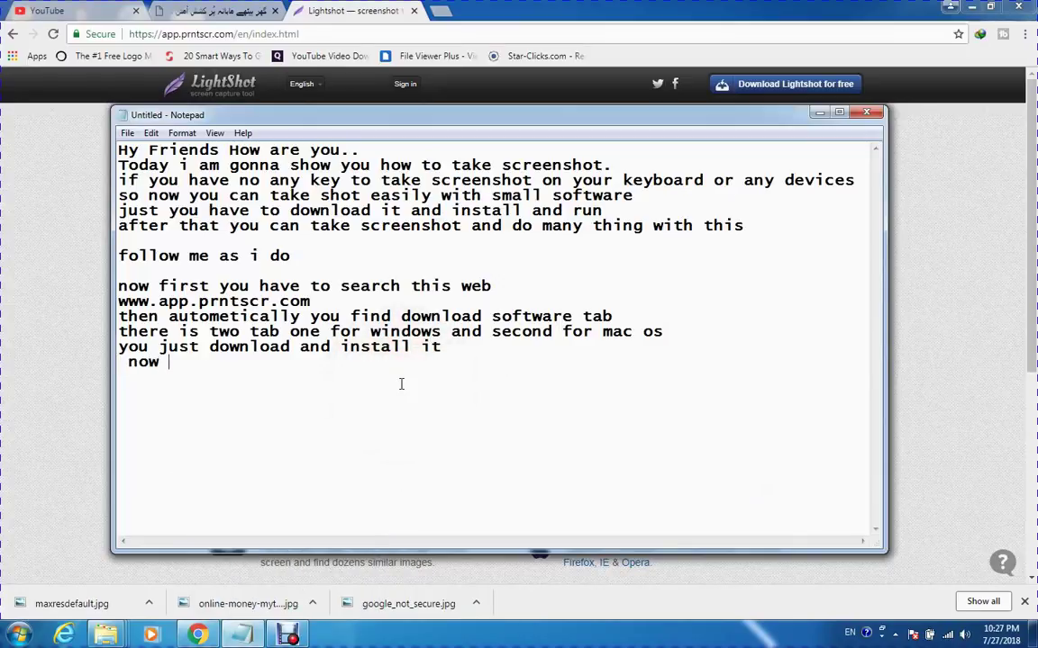
type("now i show you hao")
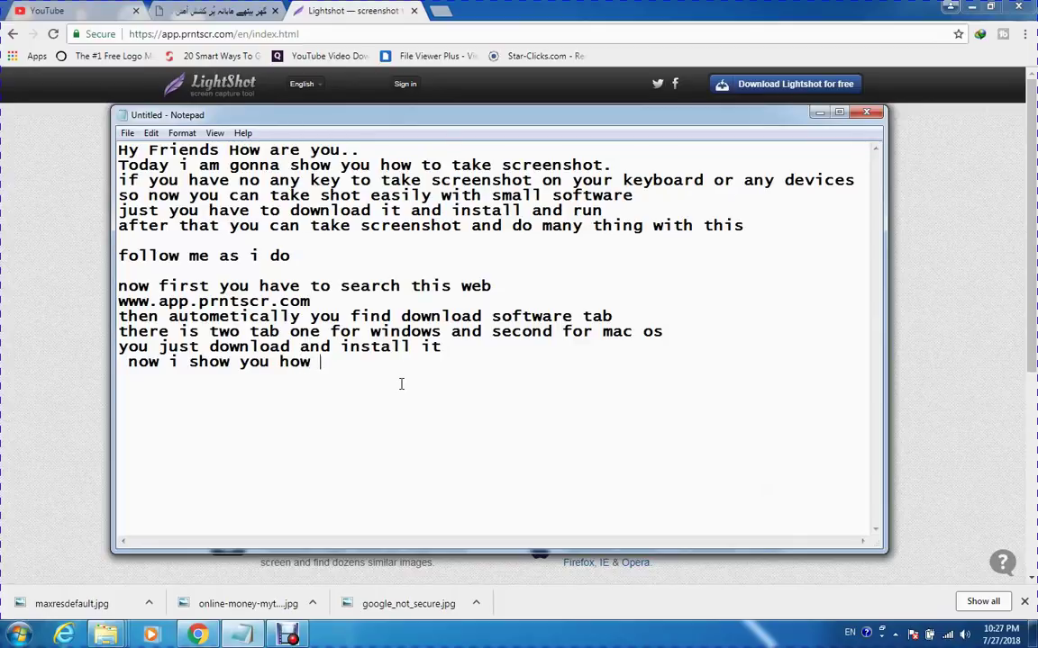
type(" tak")
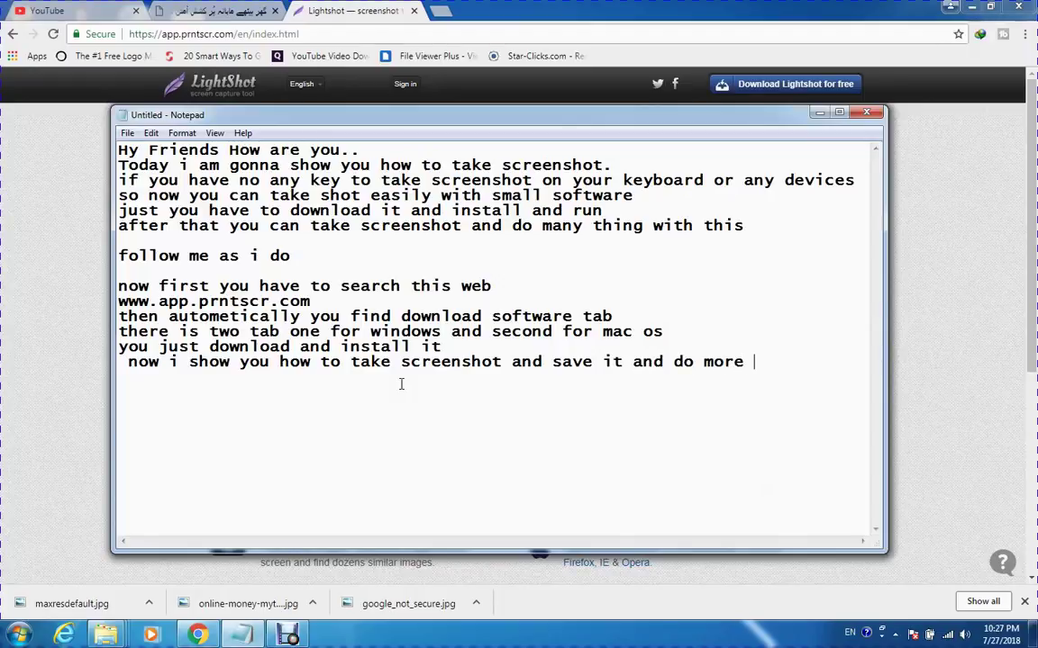
type("nction")
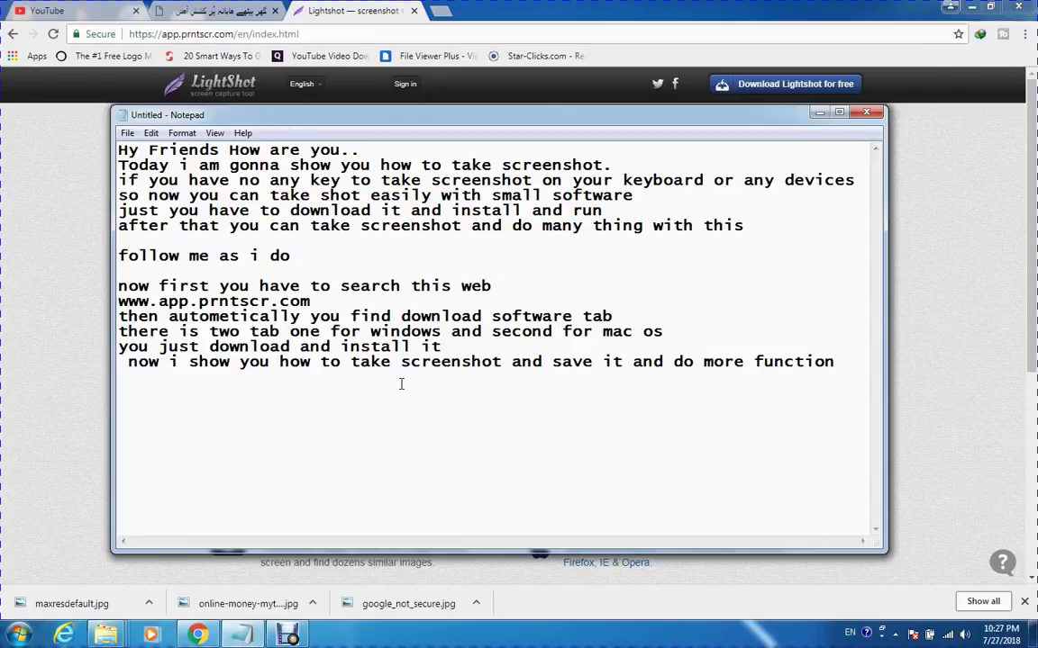
key("Return")
left_click(819, 113)
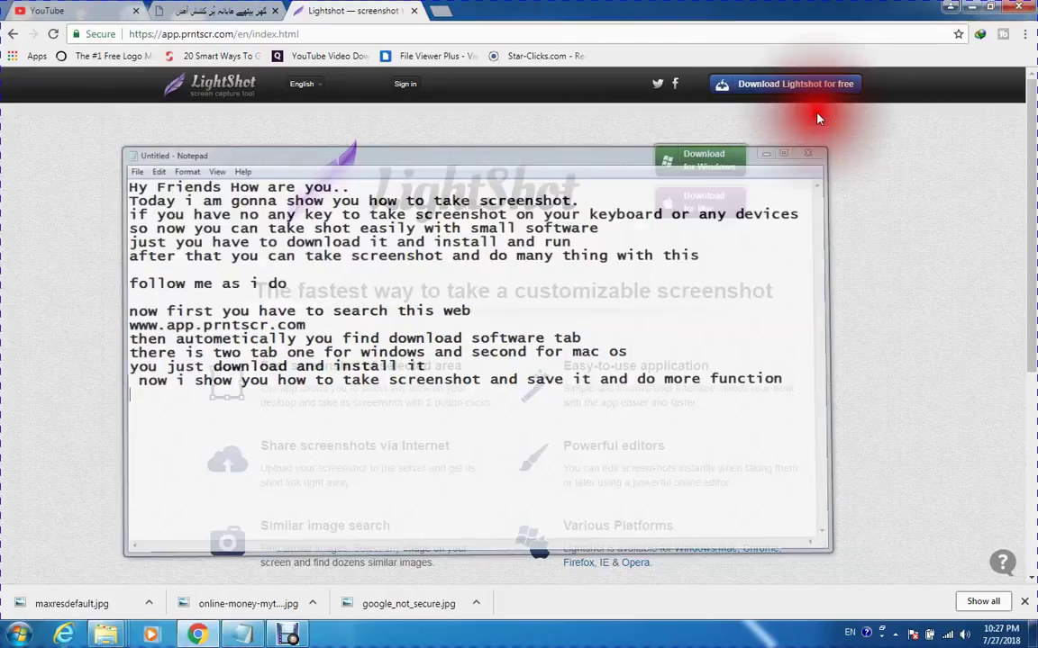
Start a Lightshot capture and select an area of about 501x176 around the feather and LightShot logo
left_click(895, 634)
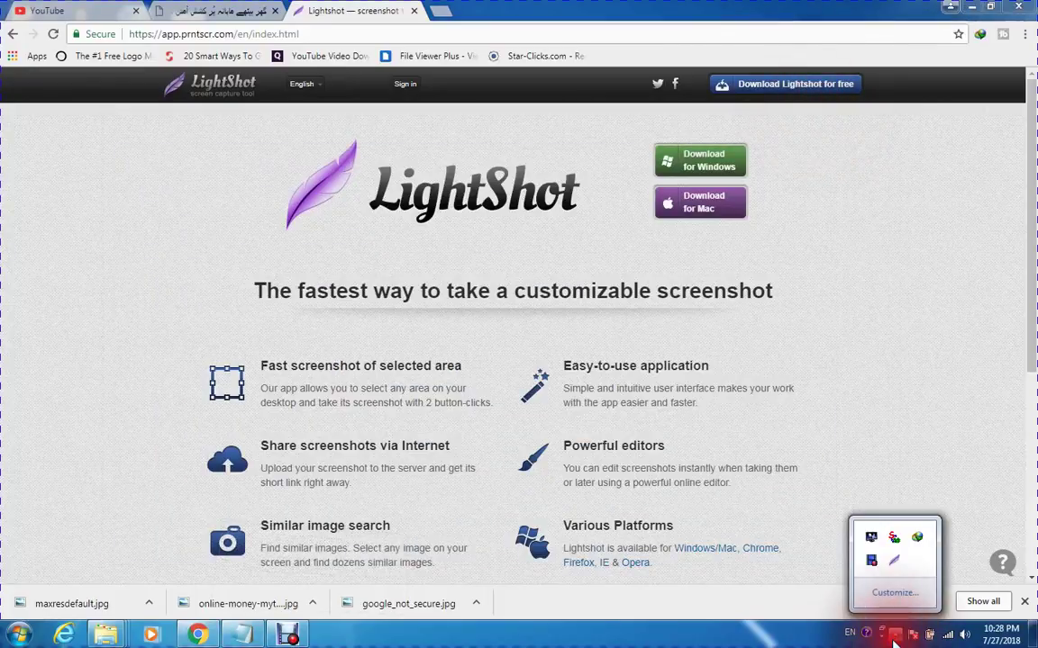
left_click(896, 564)
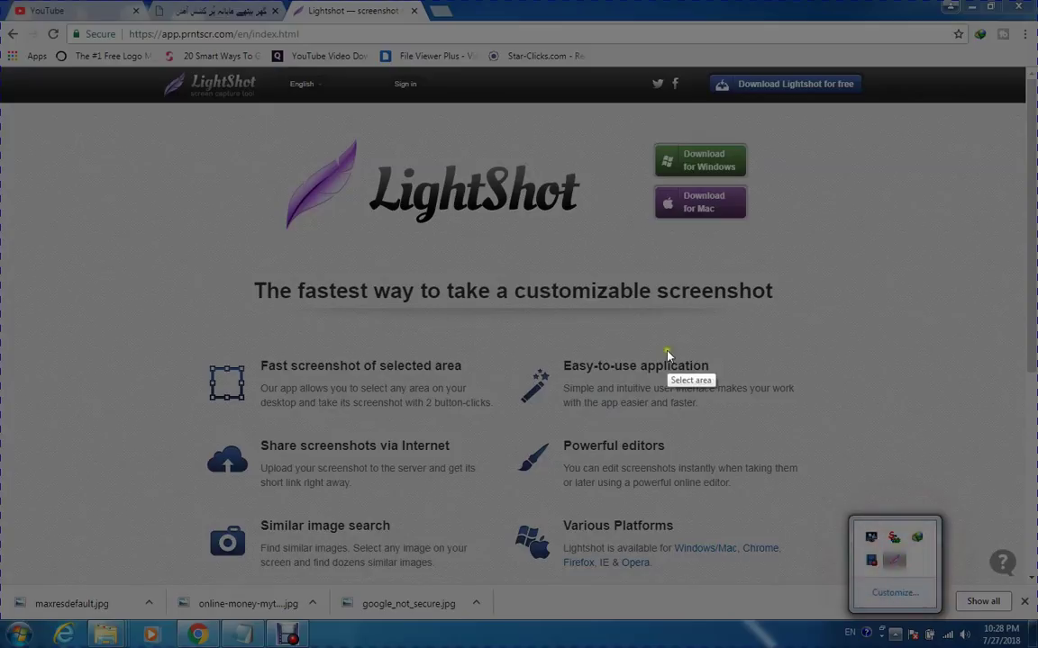
left_click_drag(264, 129, 626, 249)
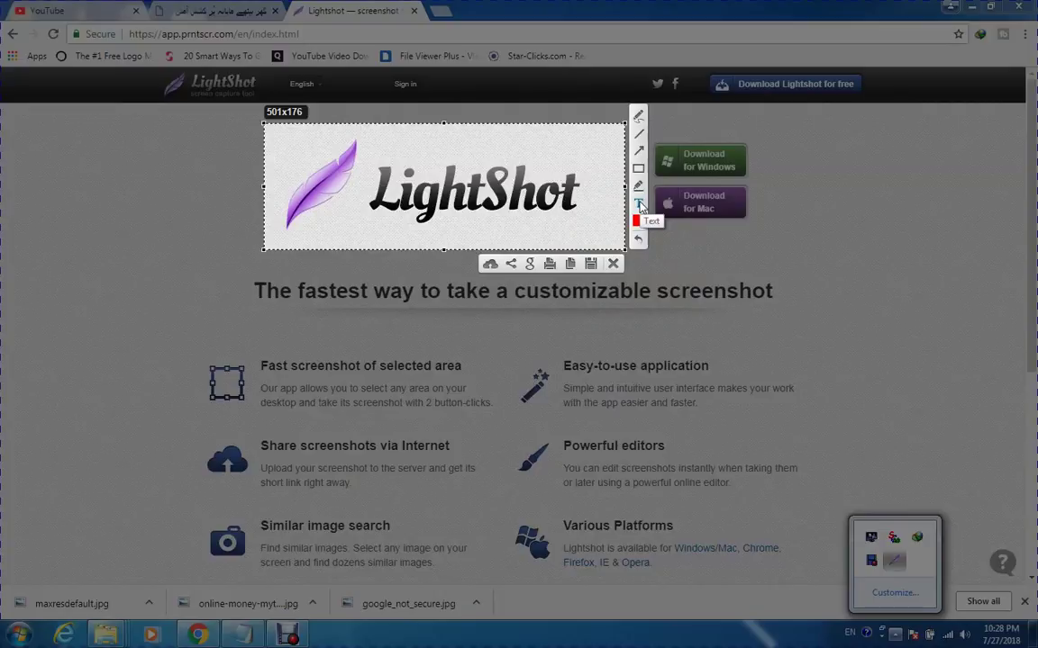
Draw two red freehand pen strokes in the capture, one on each side of the feather
left_click(638, 117)
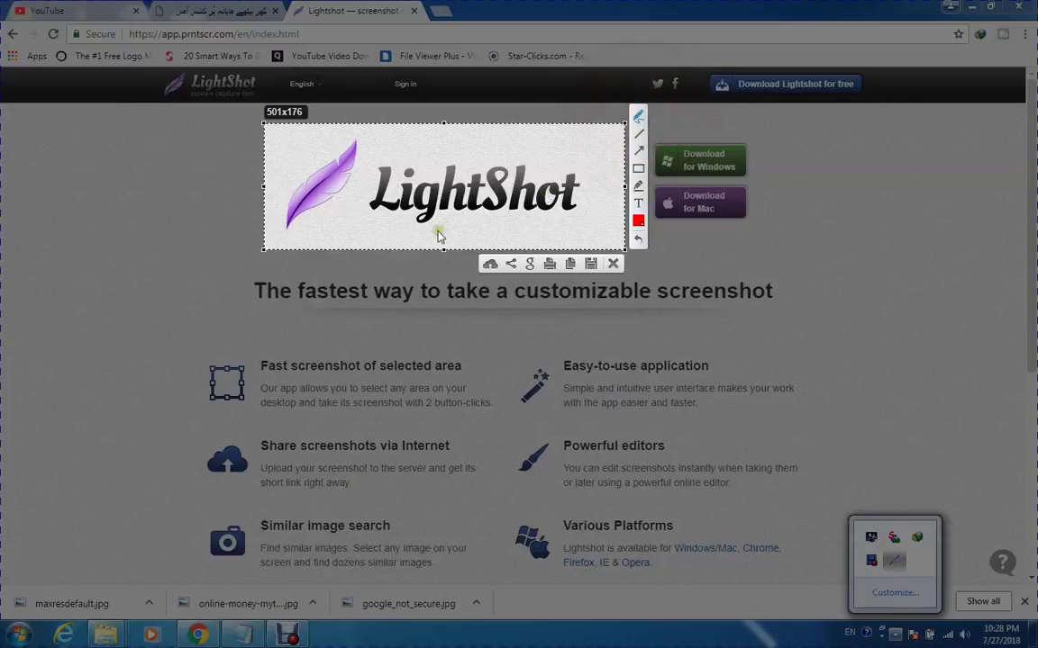
left_click_drag(379, 147, 334, 224)
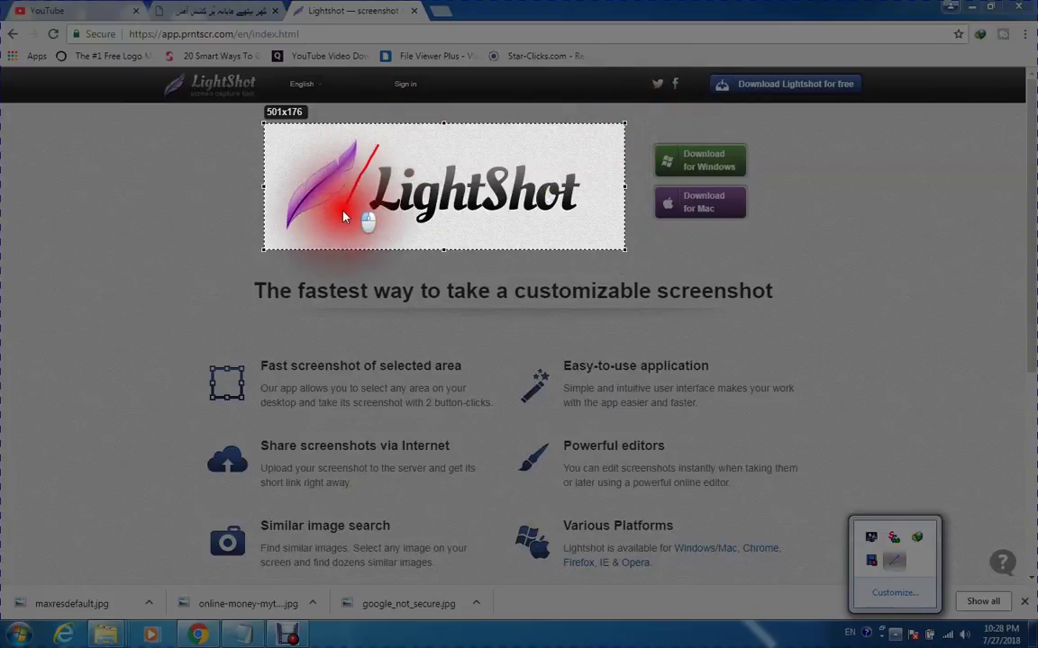
left_click_drag(333, 144, 281, 180)
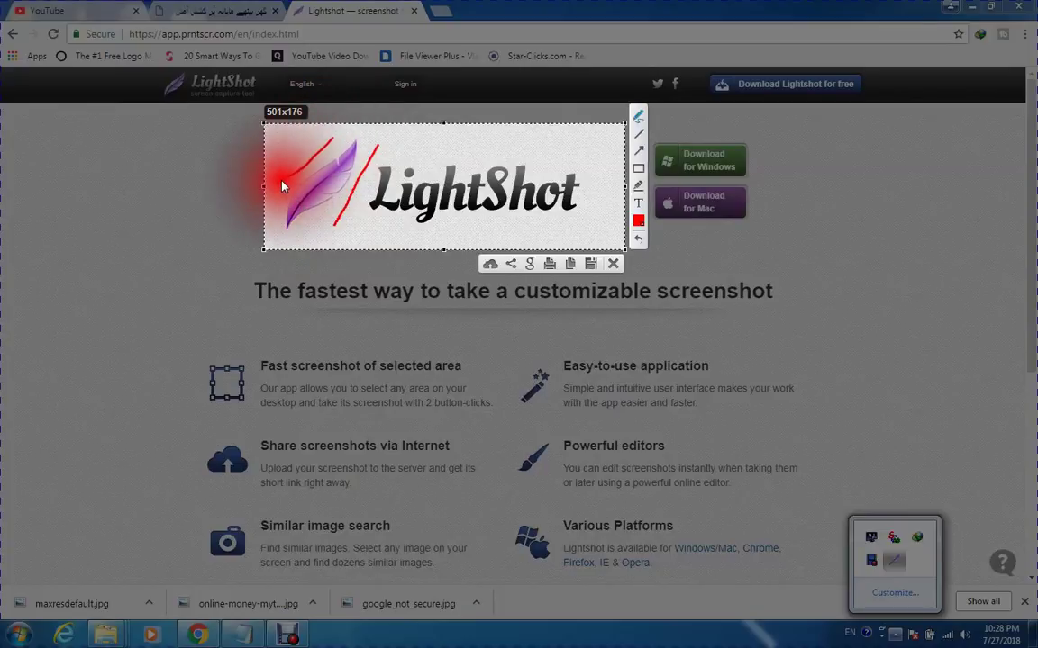
Draw two straight red lines, one above and one below the LightShot wordmark
left_click(638, 133)
left_click_drag(400, 148, 591, 155)
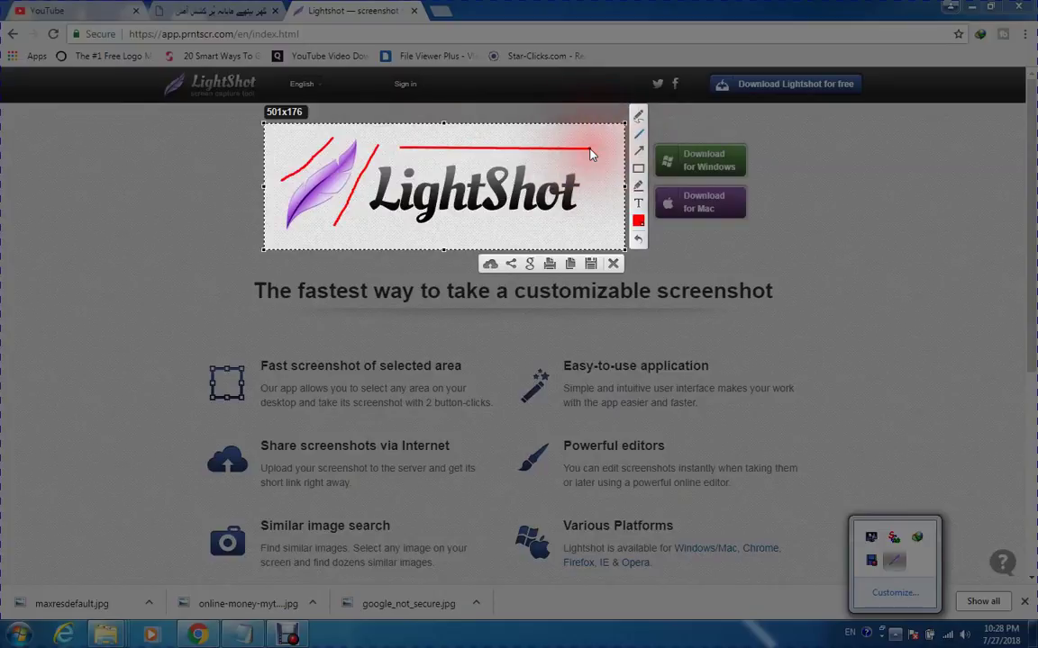
left_click_drag(410, 237, 568, 236)
Add two red arrows pointing at the end of the LightShot wordmark and draw a red rectangle around the wordmark
left_click(641, 150)
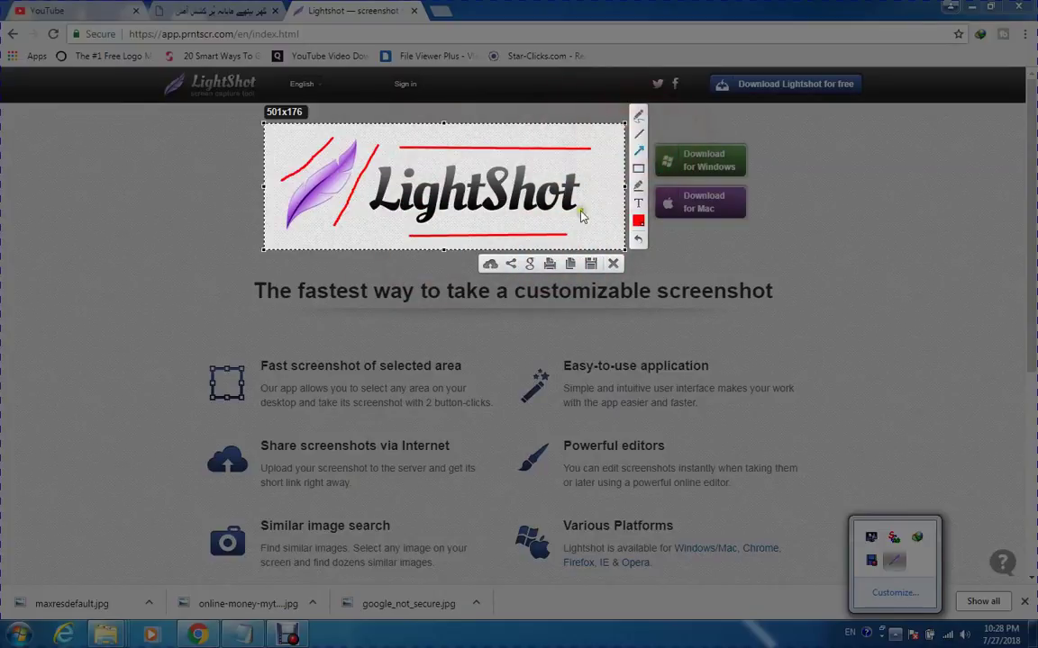
left_click_drag(611, 237, 582, 216)
left_click_drag(618, 155, 594, 171)
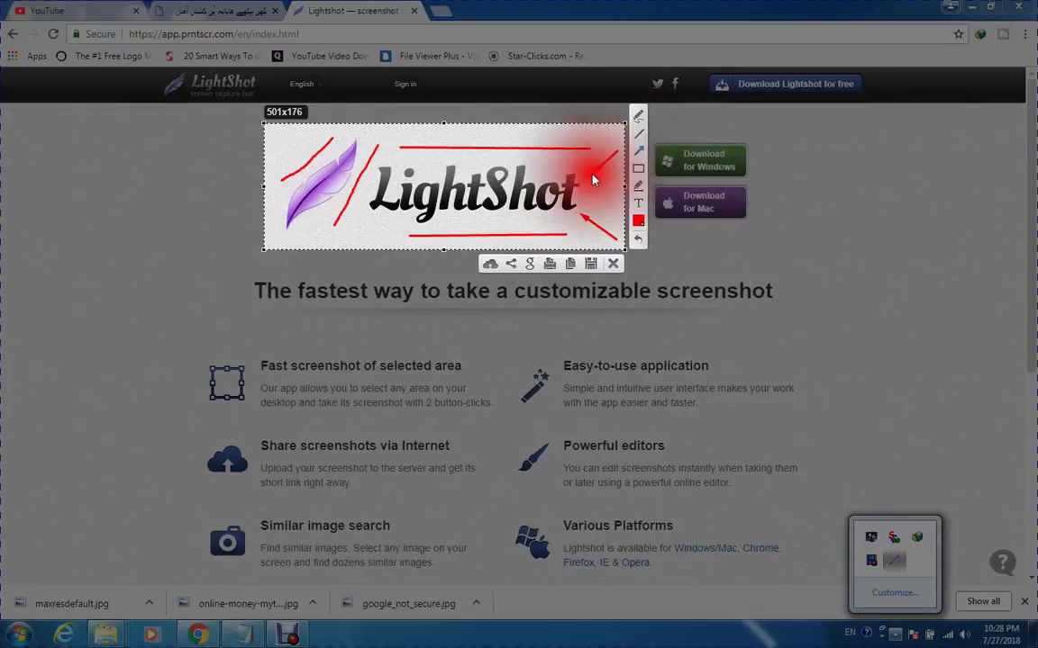
left_click(639, 169)
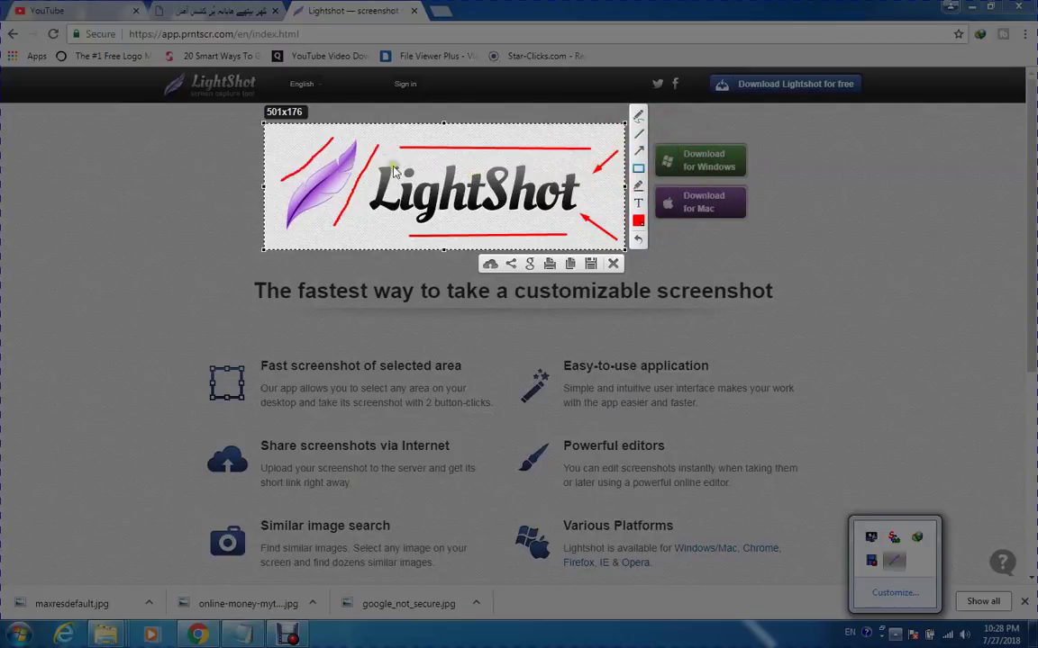
left_click_drag(378, 162, 580, 223)
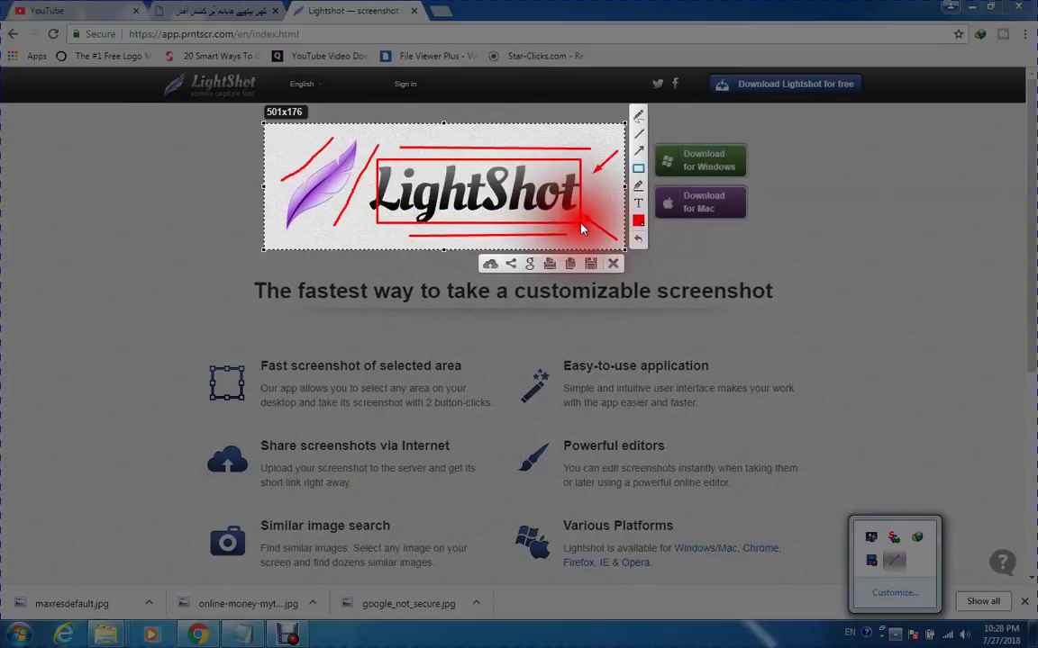
Scribble with the yellow Marker across the feather's lower part and the start of the LightShot wordmark
left_click(640, 186)
left_click(638, 221)
left_click(592, 189)
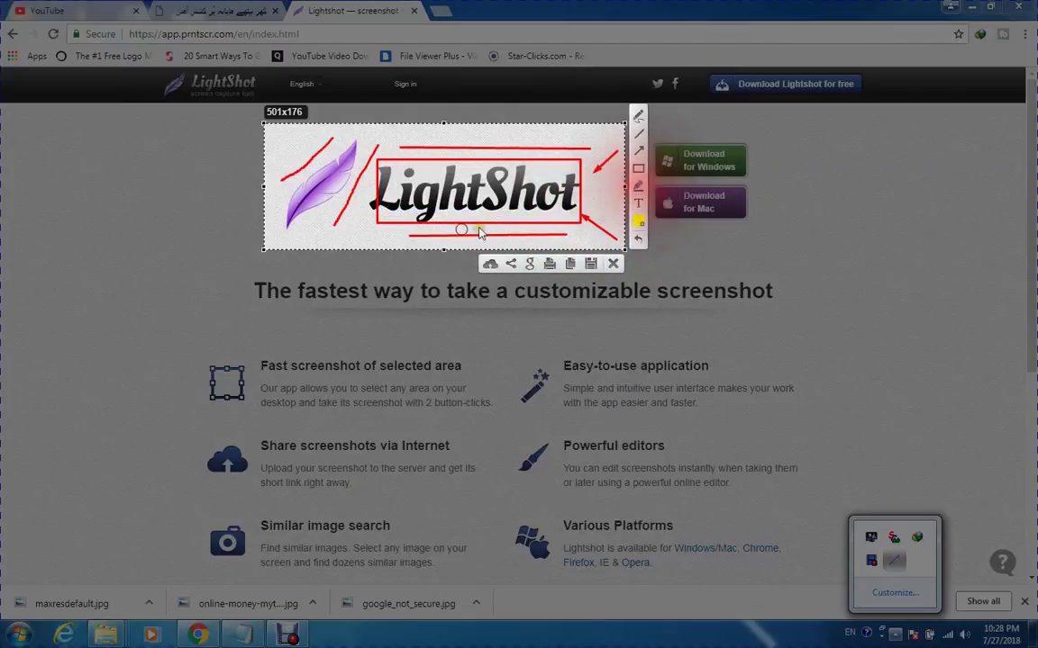
left_click(318, 234)
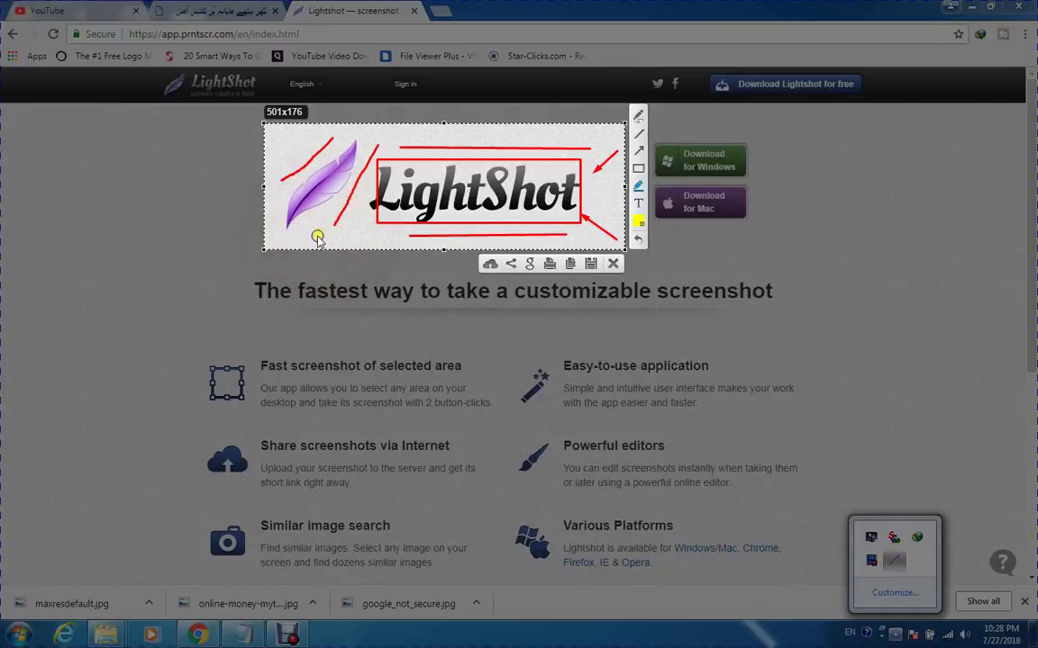
mouse_move(317, 237)
left_mouse_down()
mouse_move(370, 165)
mouse_move(368, 262)
mouse_move(326, 204)
mouse_move(396, 216)
mouse_move(295, 215)
mouse_move(324, 225)
left_mouse_up()
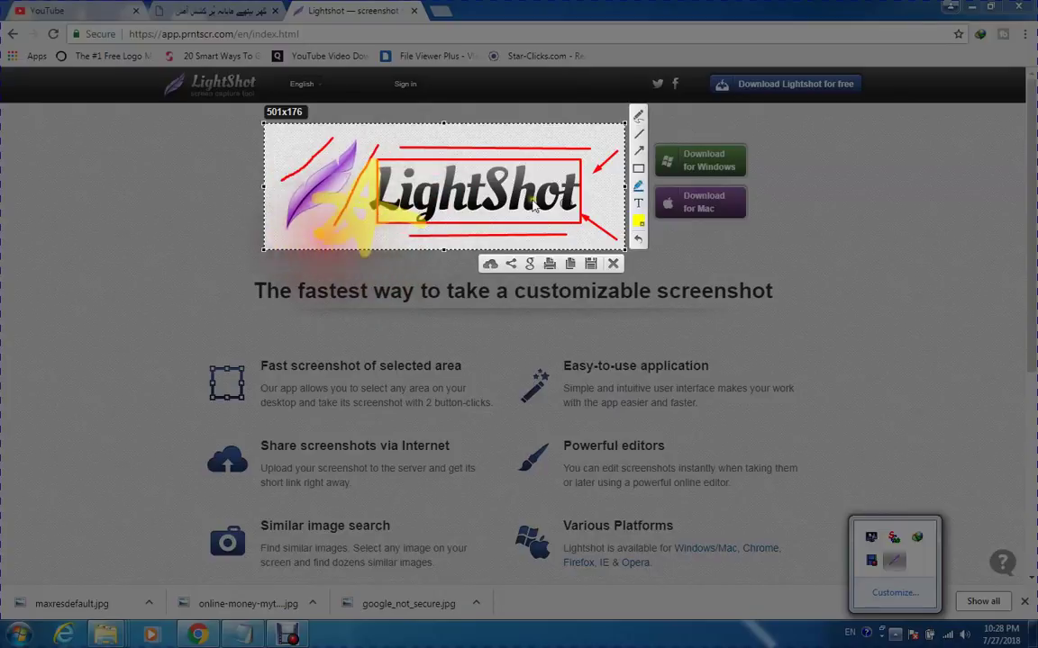
Add two red text annotations of random letters, one on the line above the wordmark and one at the capture's lower edge
left_click(639, 209)
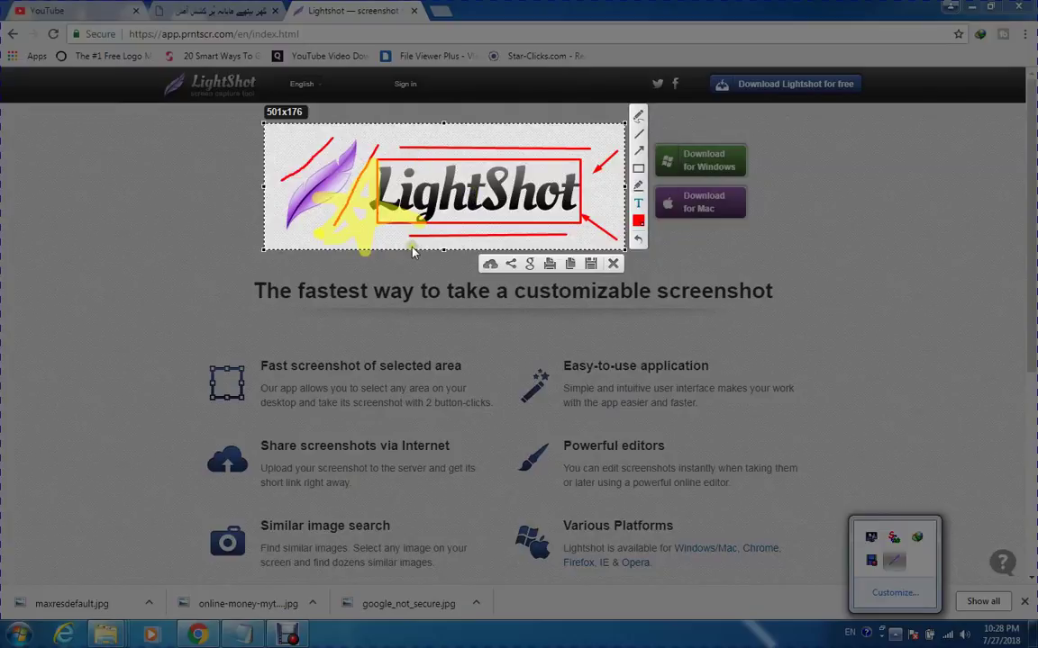
left_click(428, 146)
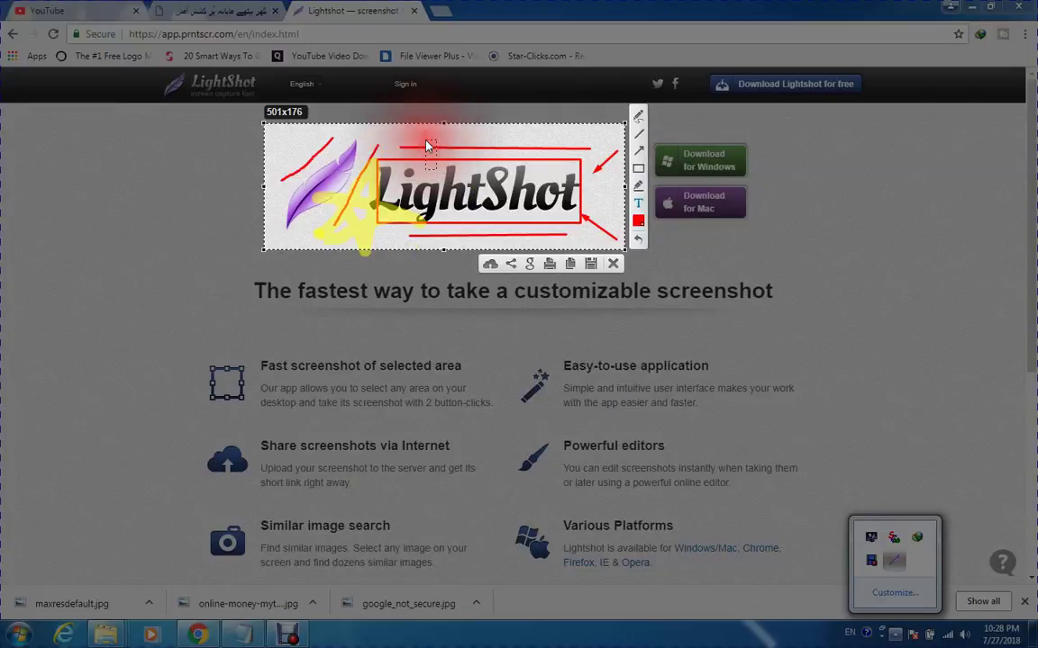
type("fkldjlfhjslkdjfhdjlkjfldsjflj")
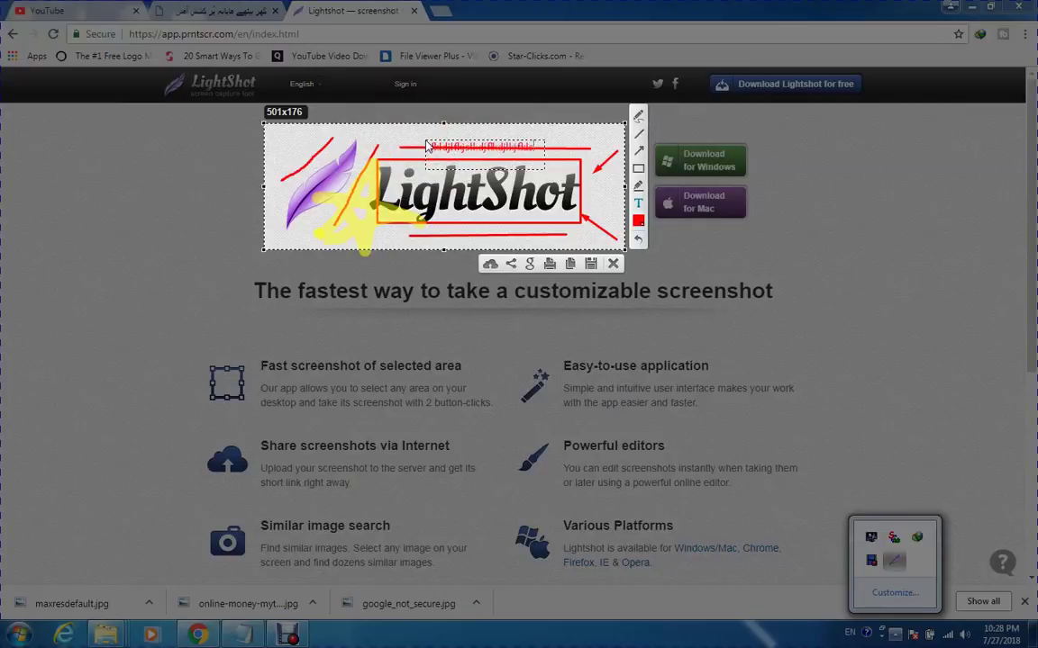
left_click(457, 249)
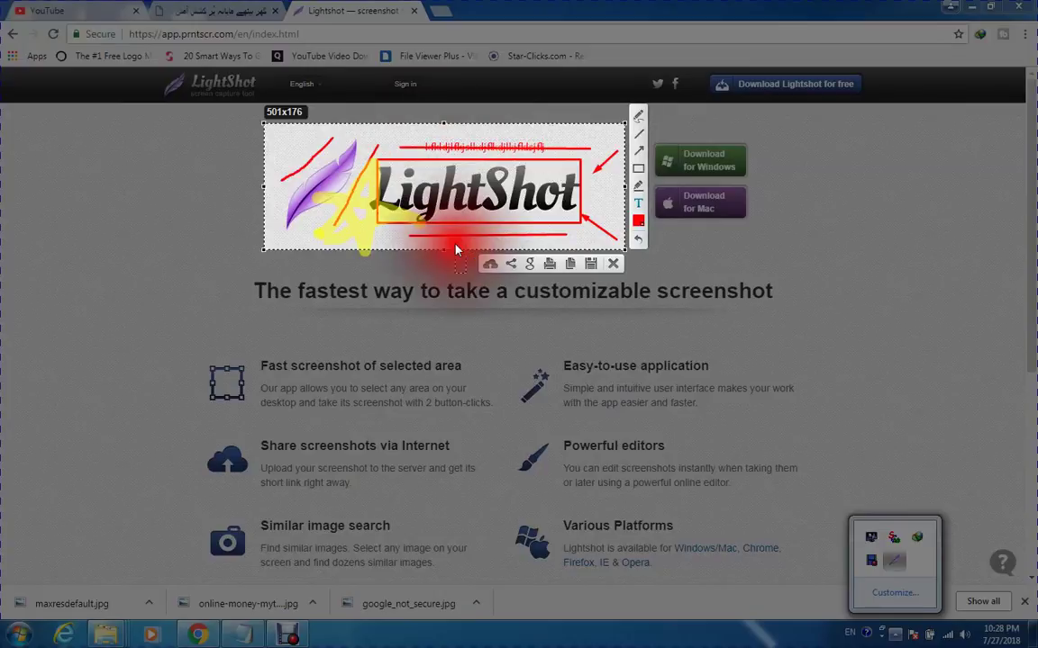
type("fkdjdlkfjsdlkfdlkfjdlkf")
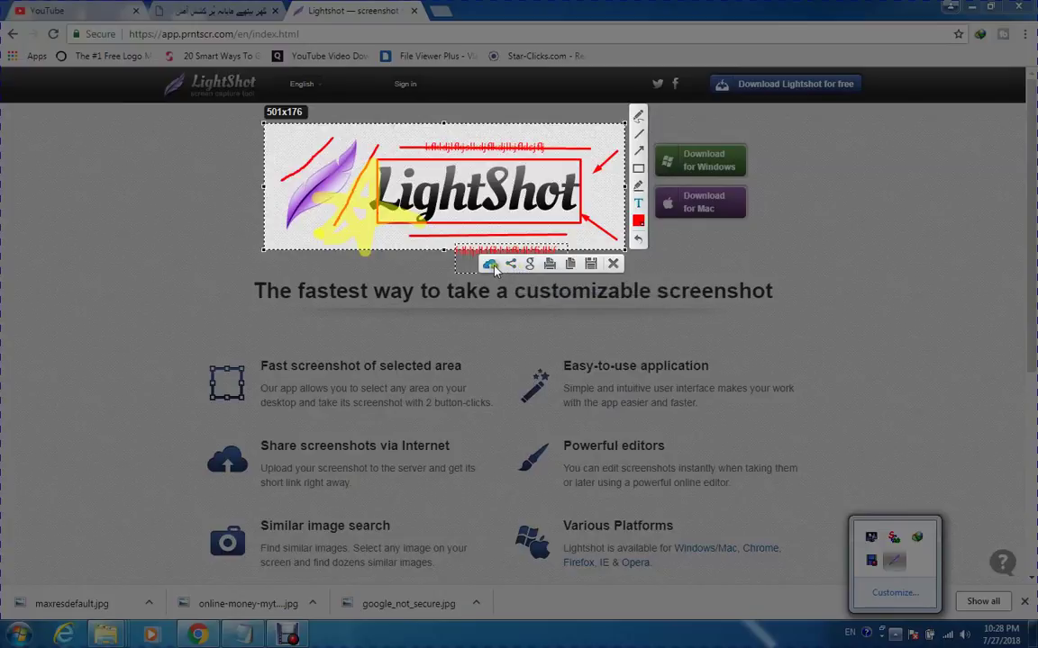
Save the annotated capture as the PNG Screenshot_4 in My Pictures and open the saved image from that folder
left_click(592, 264)
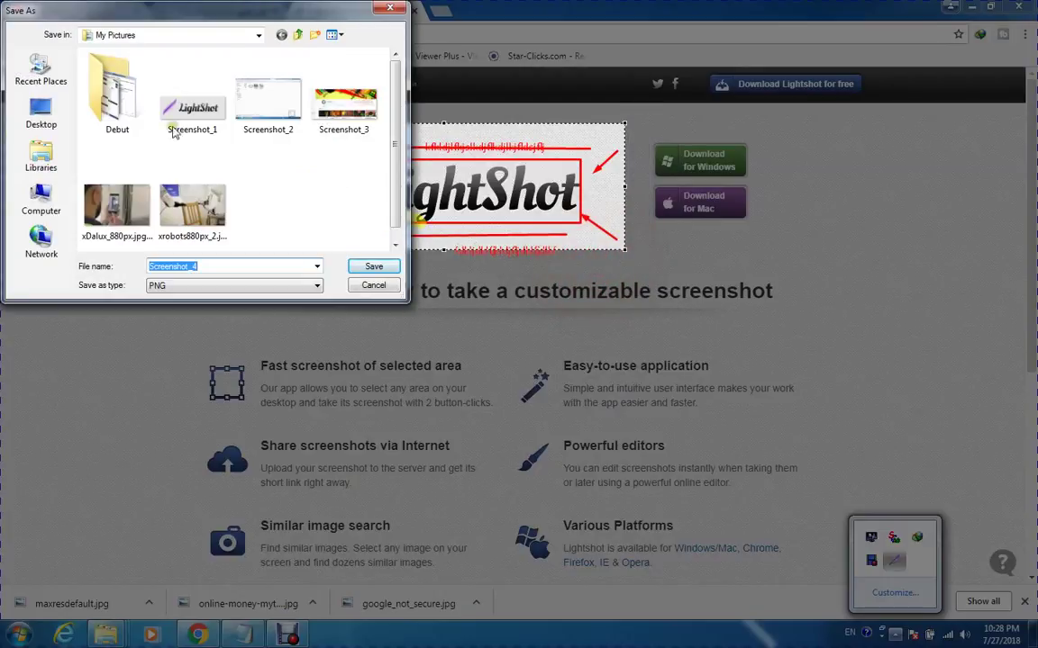
left_click(372, 269)
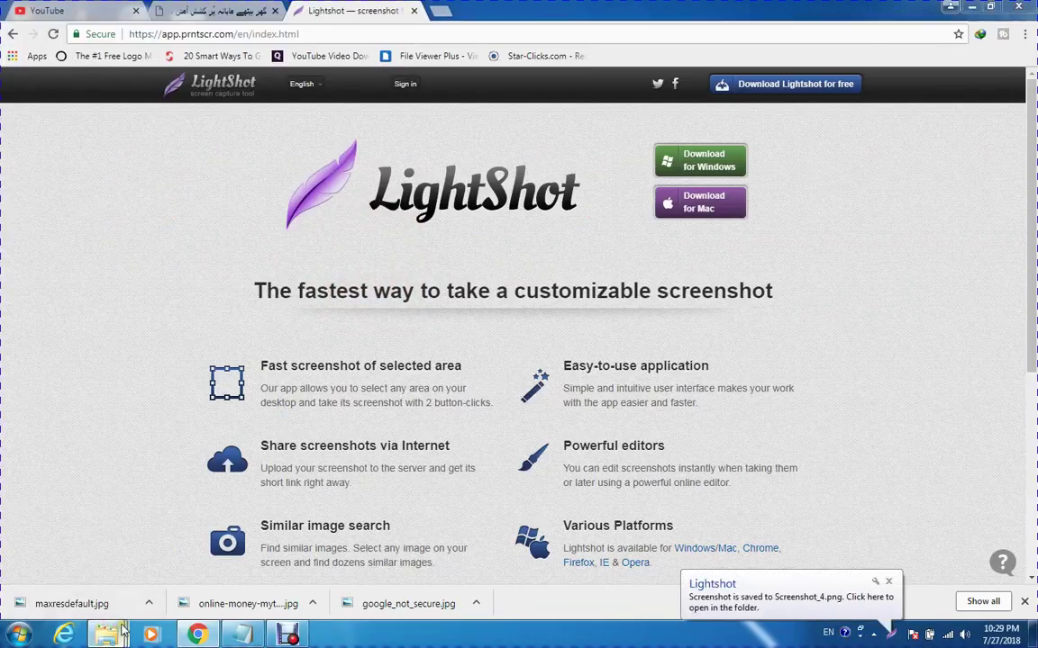
mouse_move(106, 635)
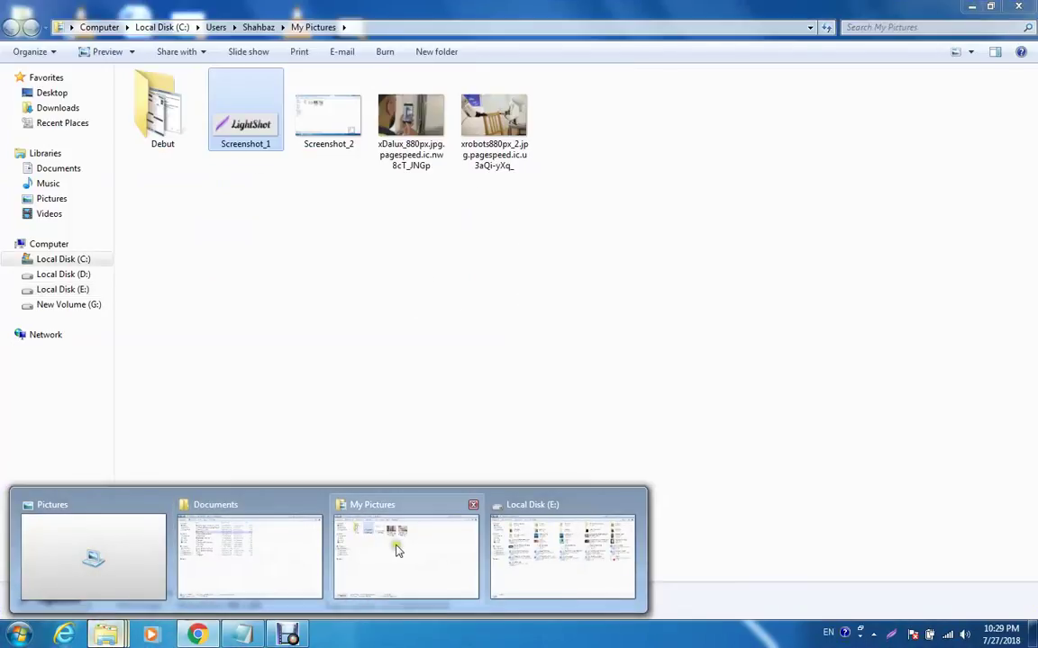
left_click(398, 548)
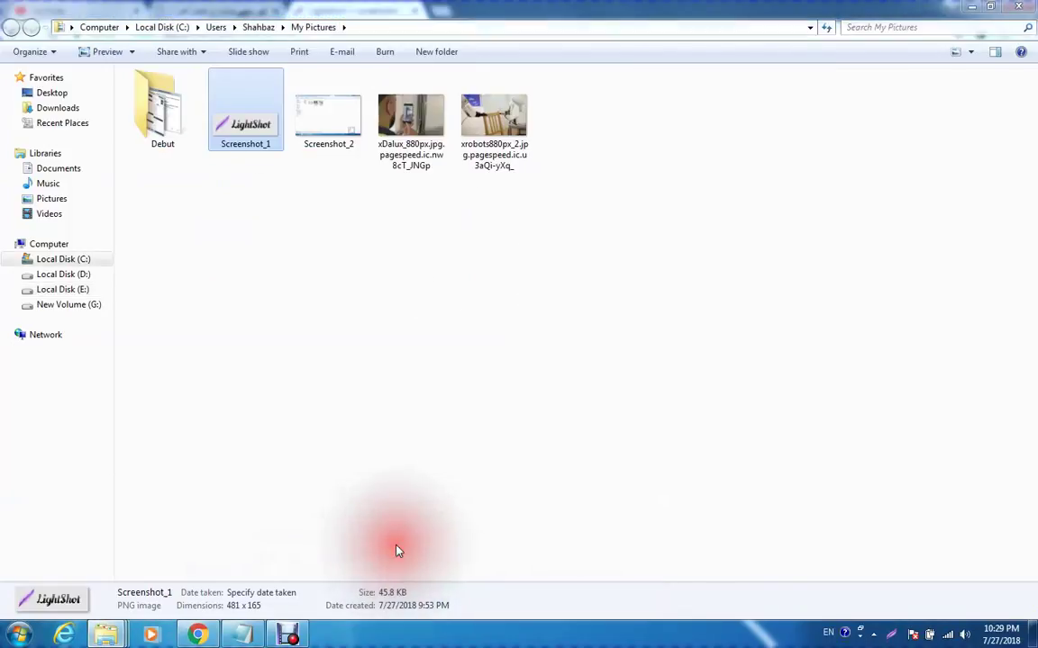
double_click(503, 121)
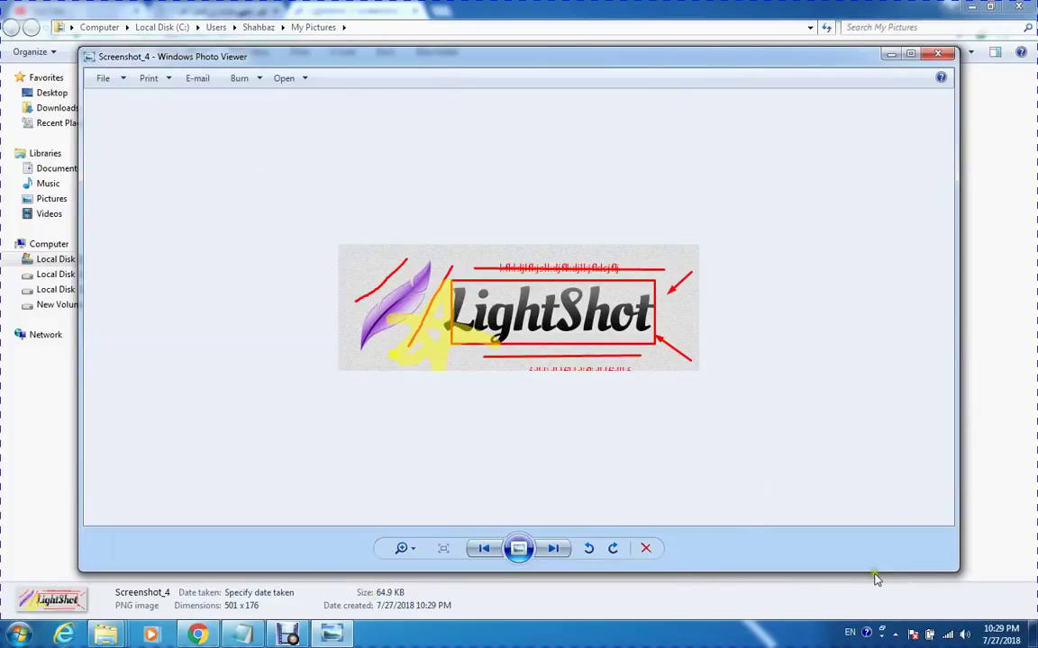
left_click(897, 635)
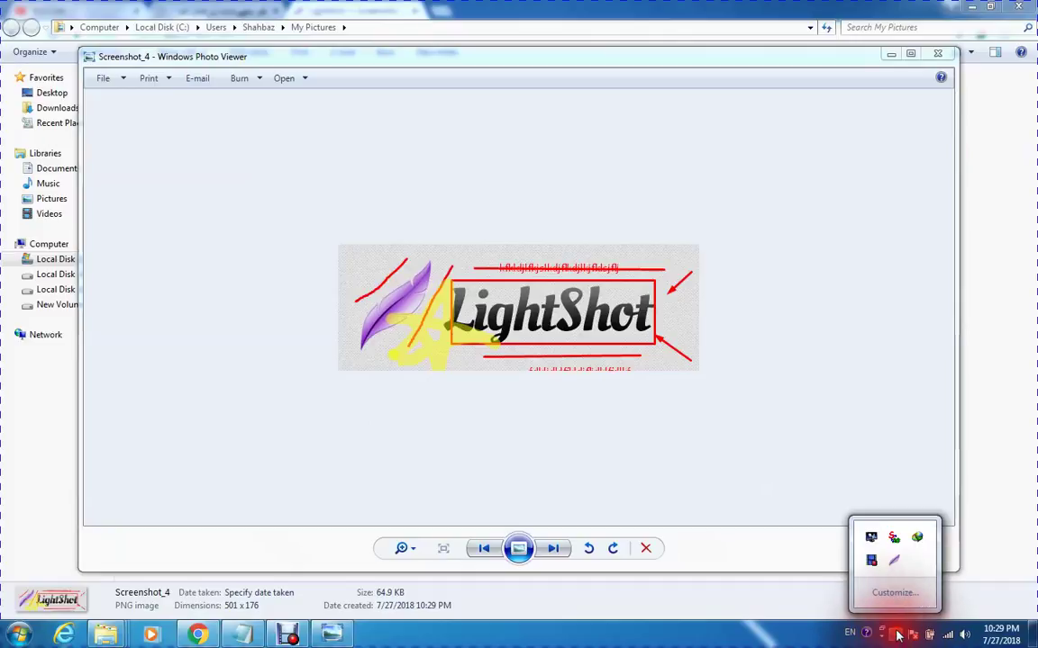
left_click(893, 561)
right_click(482, 308)
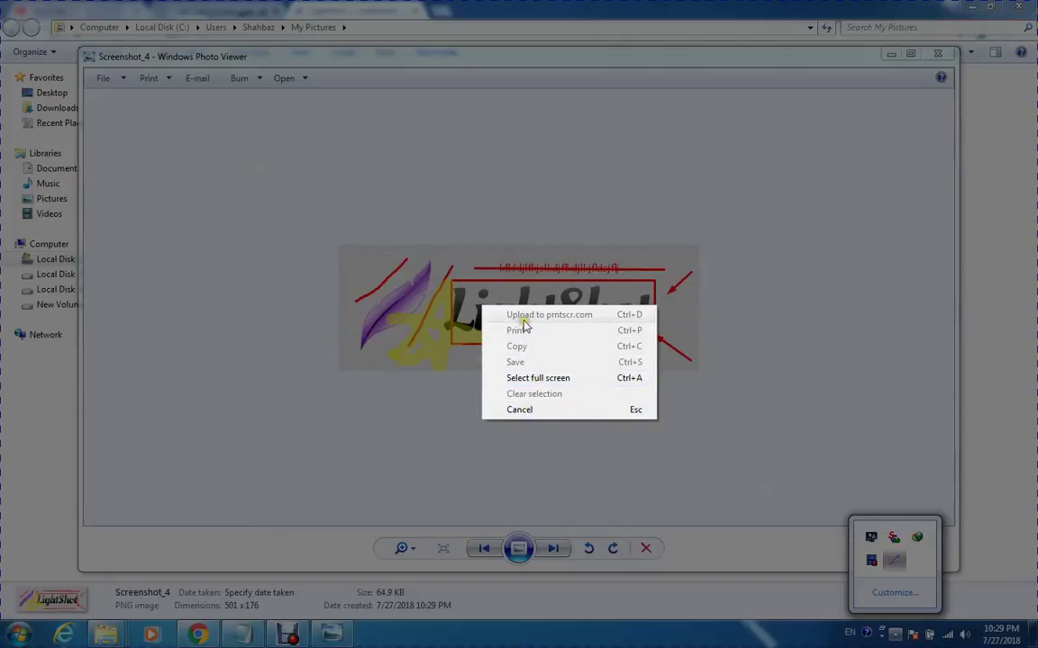
left_click(522, 411)
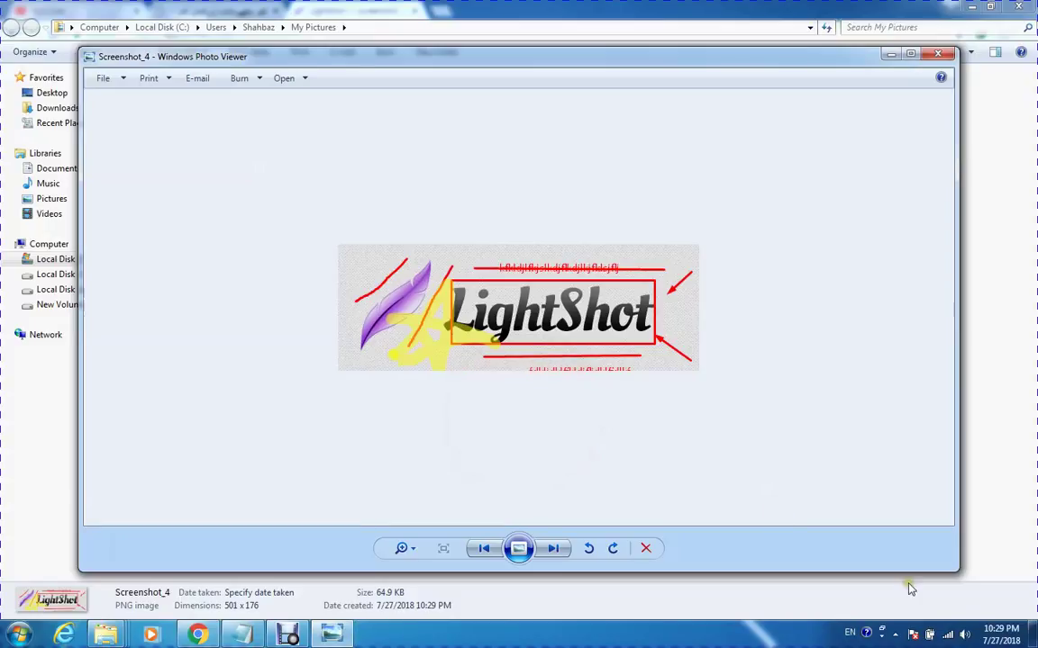
Review Lightshot's General, Hotkeys, Formats and Proxy options, and close them without changing anything
left_click(898, 635)
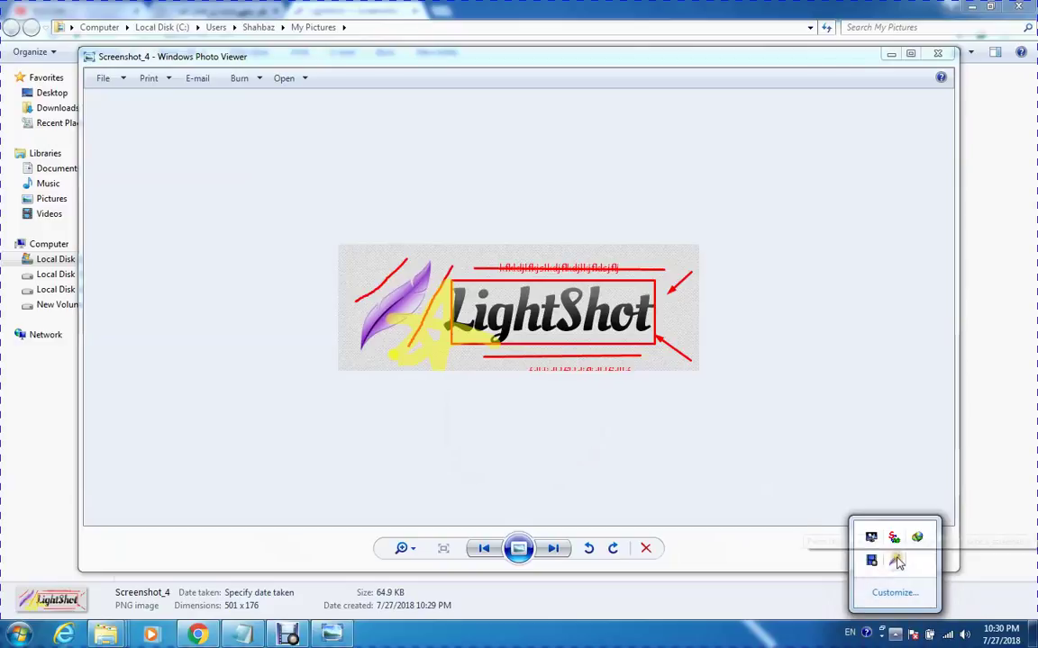
right_click(893, 559)
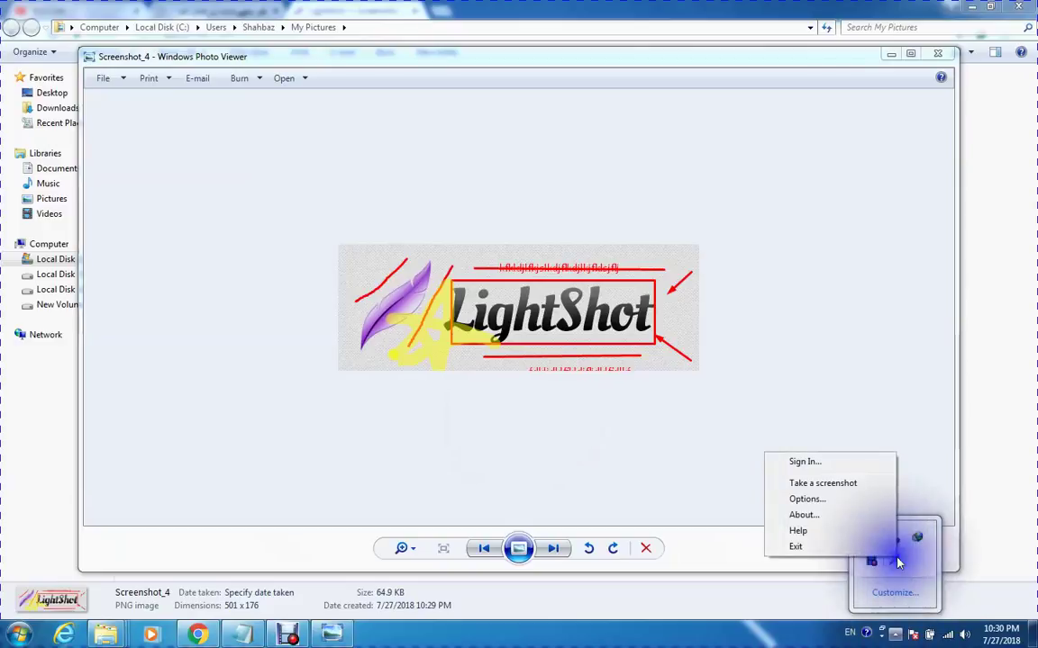
left_click(810, 500)
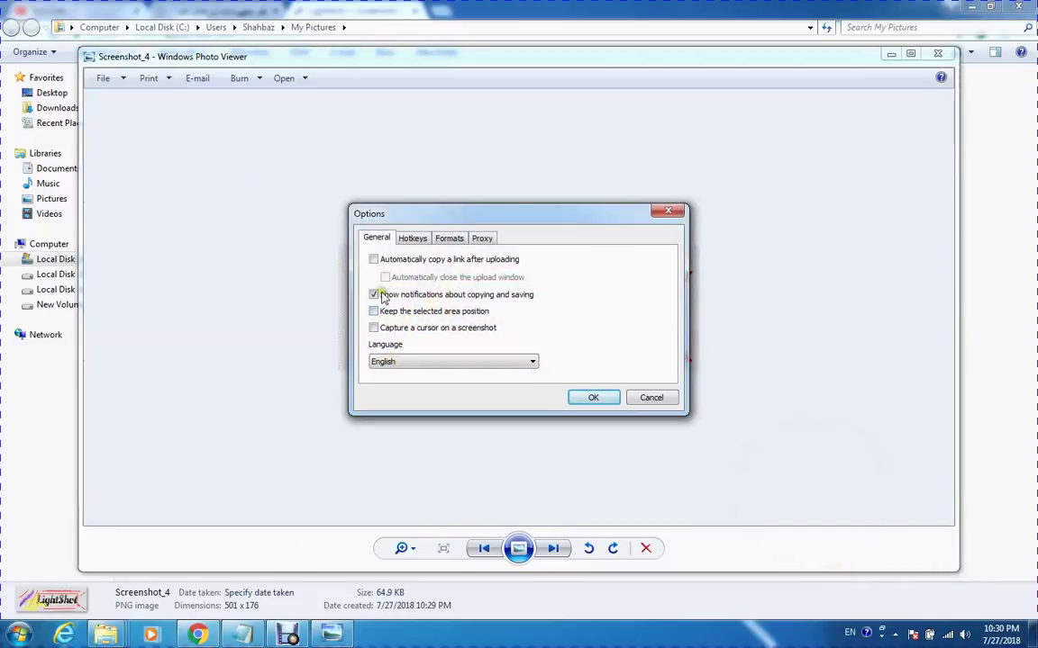
left_click(413, 239)
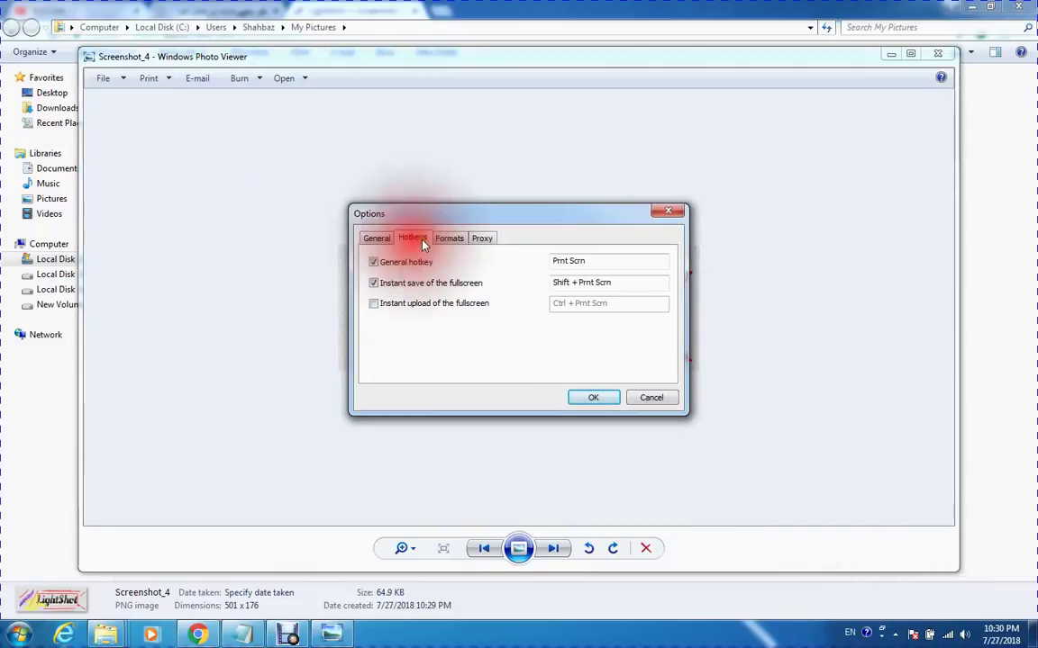
left_click(449, 239)
left_click(483, 238)
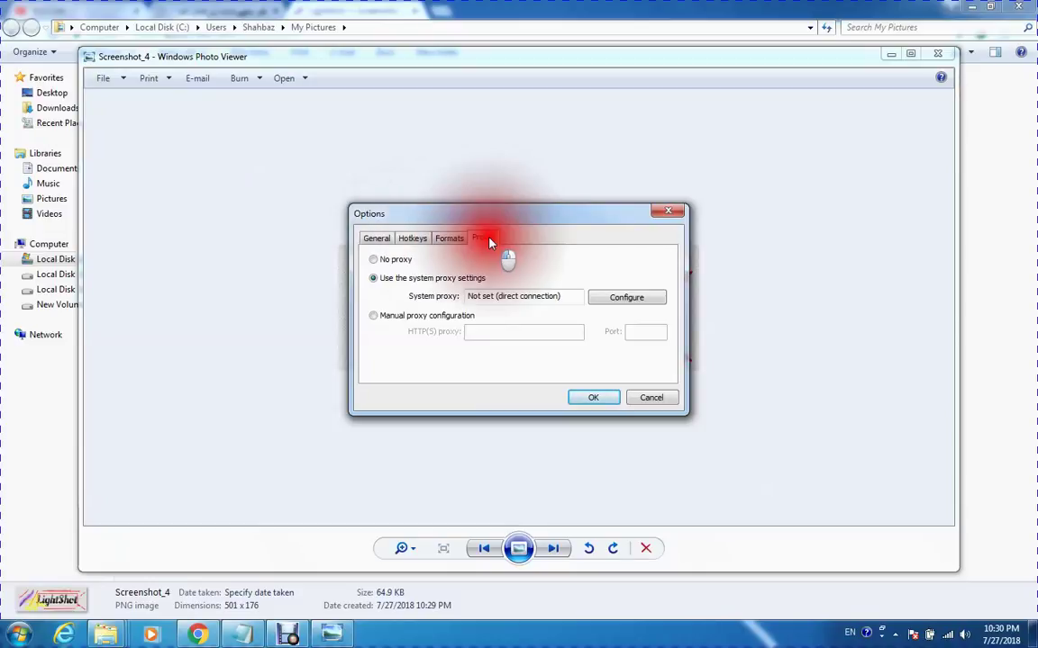
left_click(597, 397)
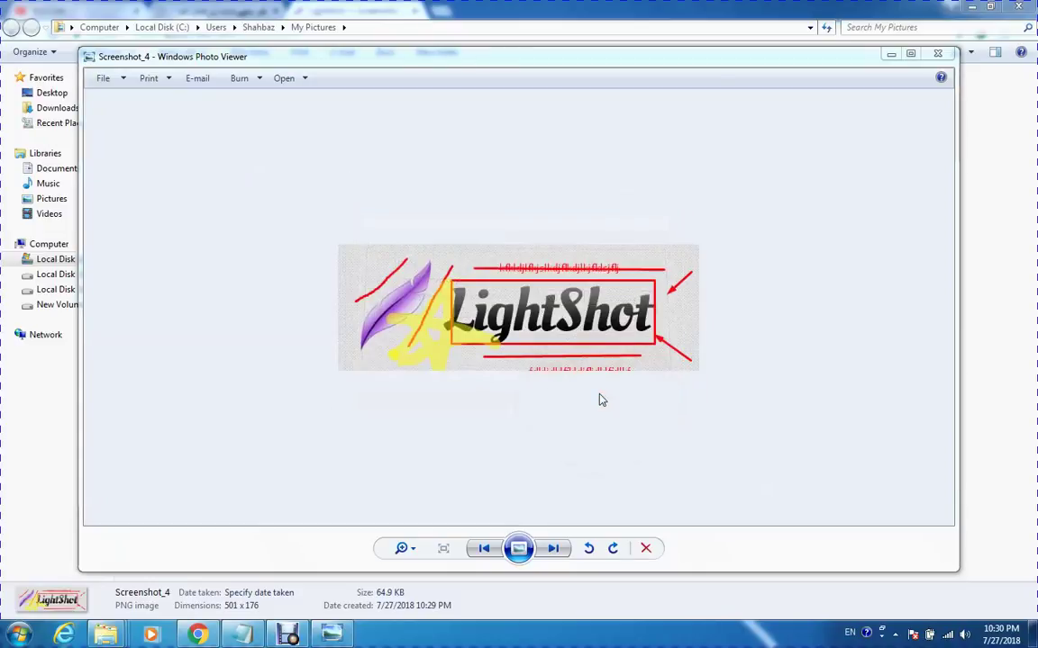
Add the line "i hope you like my video and please subscribe my channal and share your friends" to the Notepad note
left_click(259, 635)
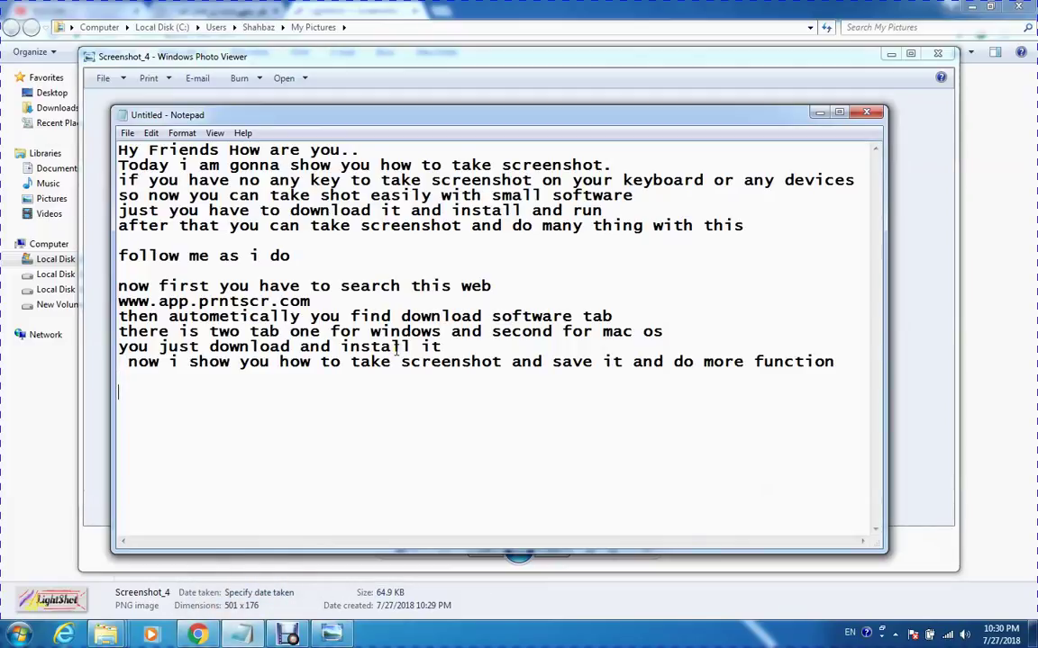
type("i hop")
type("t y")
key("BackSpace")
key("BackSpace")
key("BackSpace")
type("e you like ")
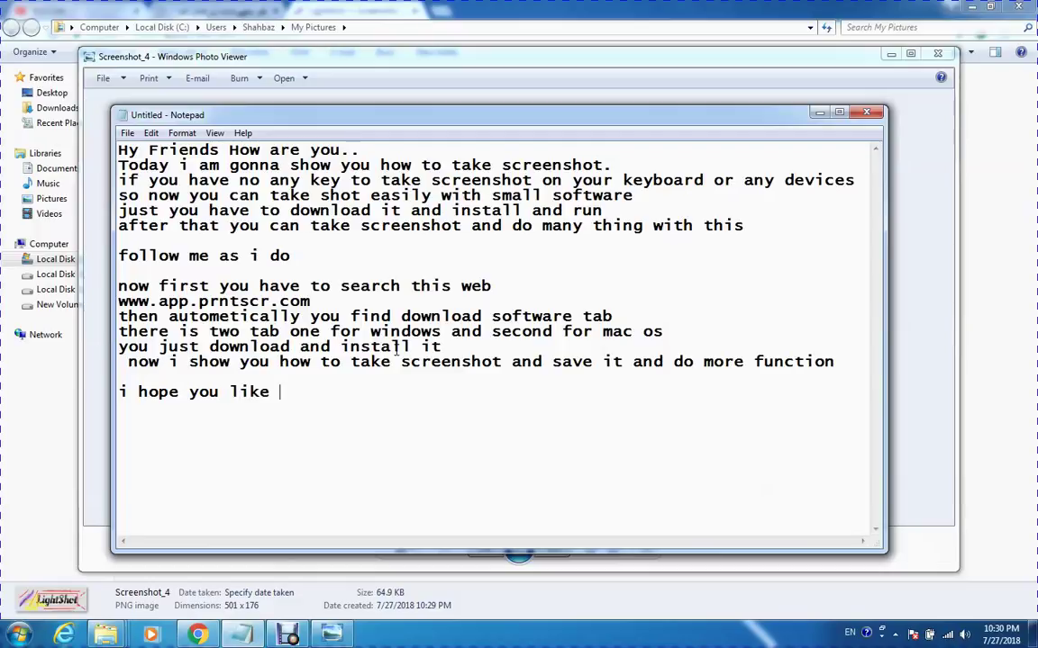
type("my video and pl;ea")
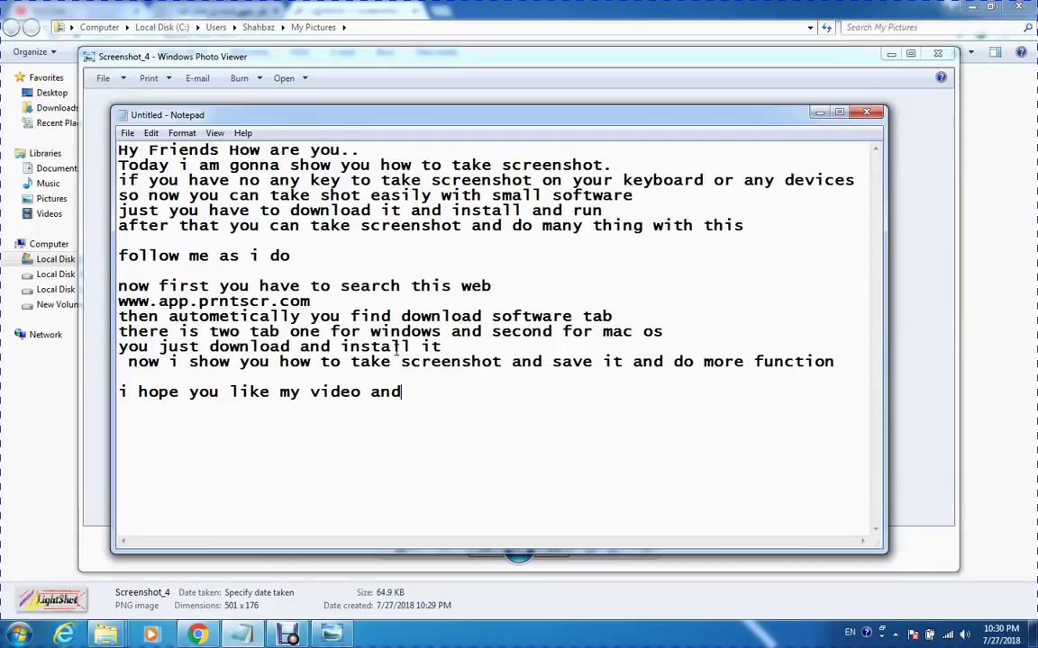
key("BackSpace")
key("BackSpace")
key("BackSpace")
type("ease subscer")
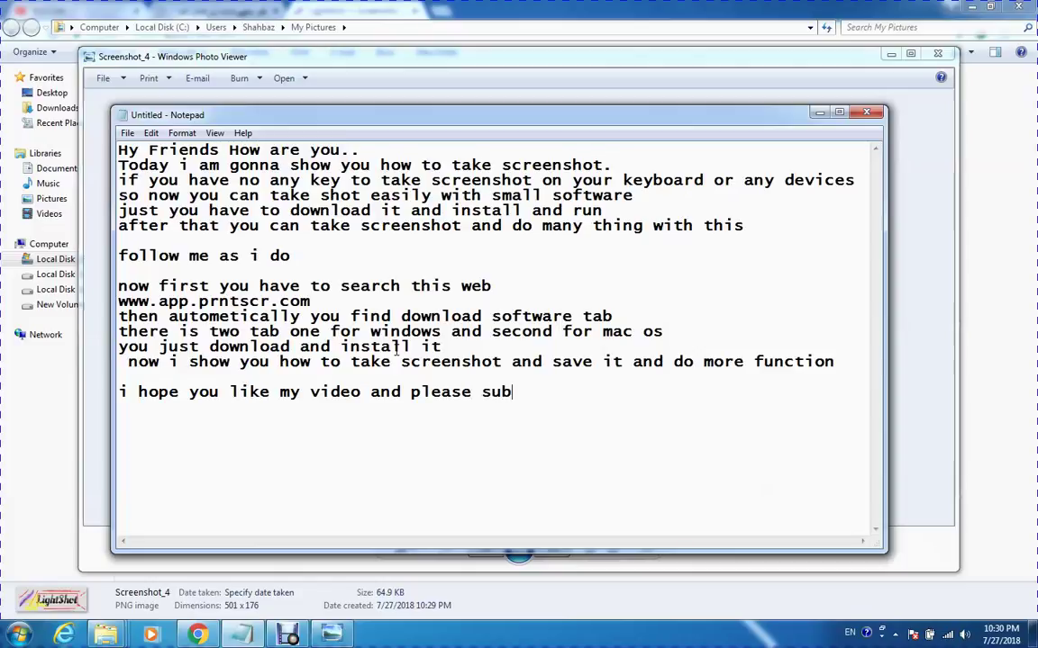
key("BackSpace")
key("BackSpace")
type("ri")
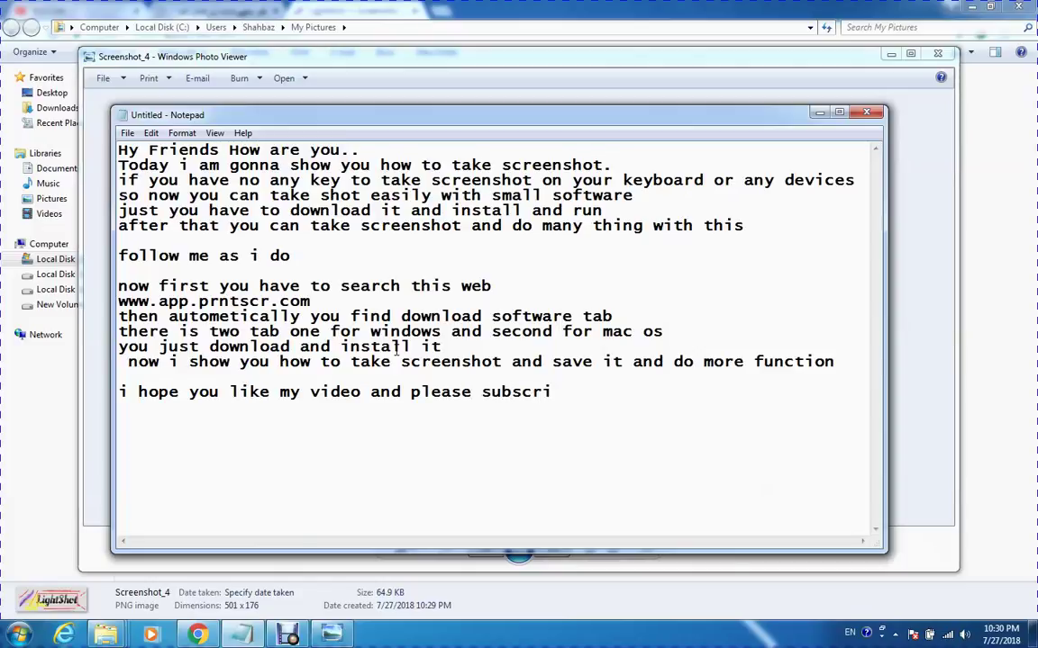
type("be my chabb")
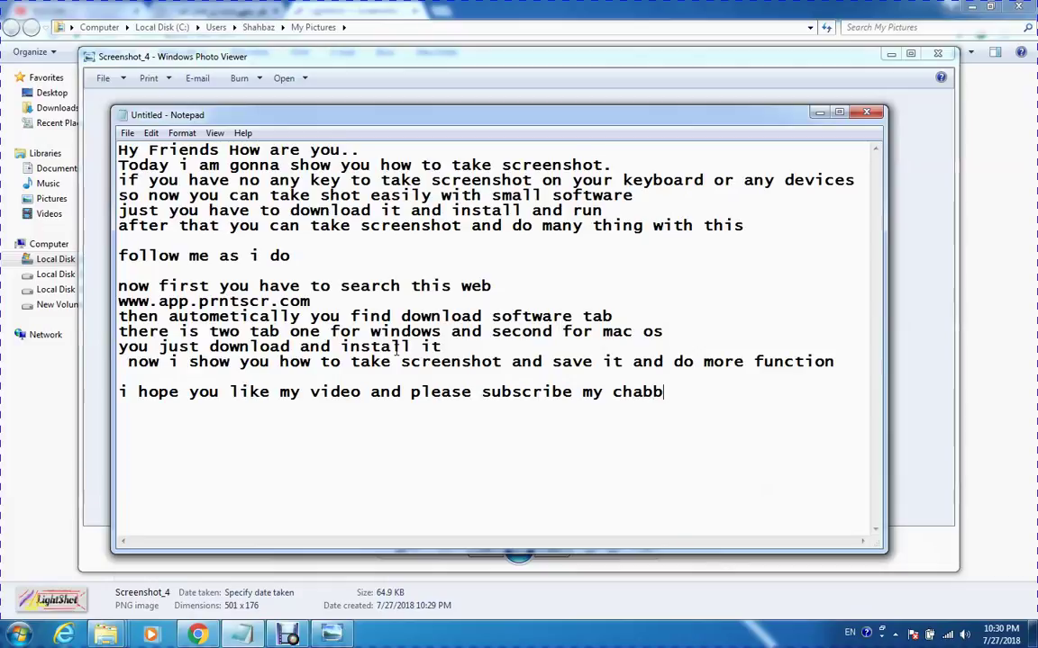
key("BackSpace")
key("BackSpace")
type("nnal an")
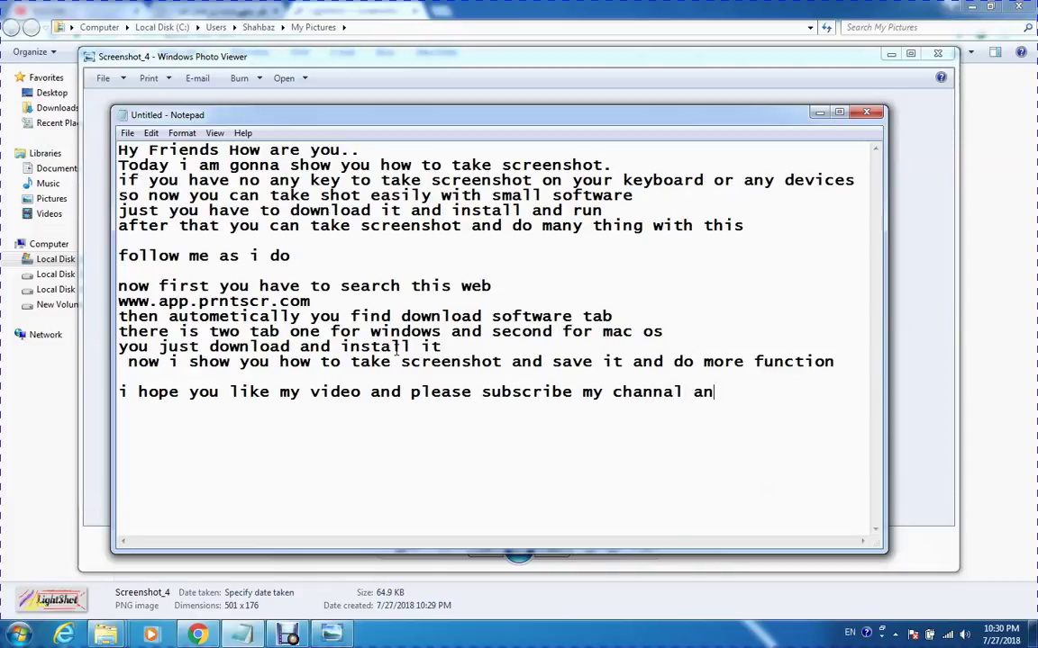
type("d share you ")
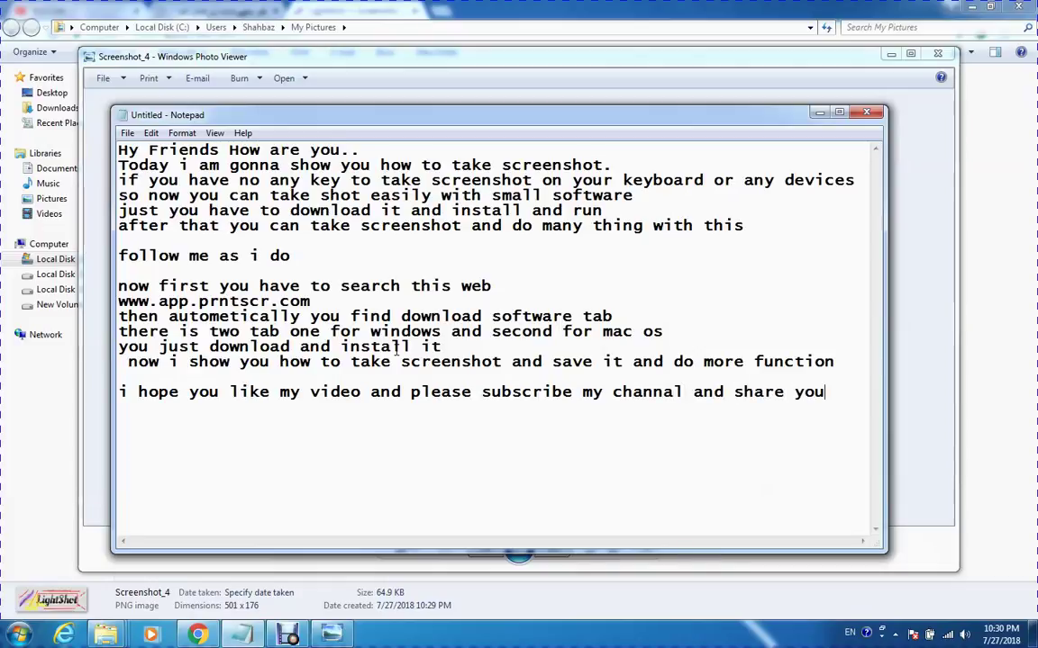
type("frind")
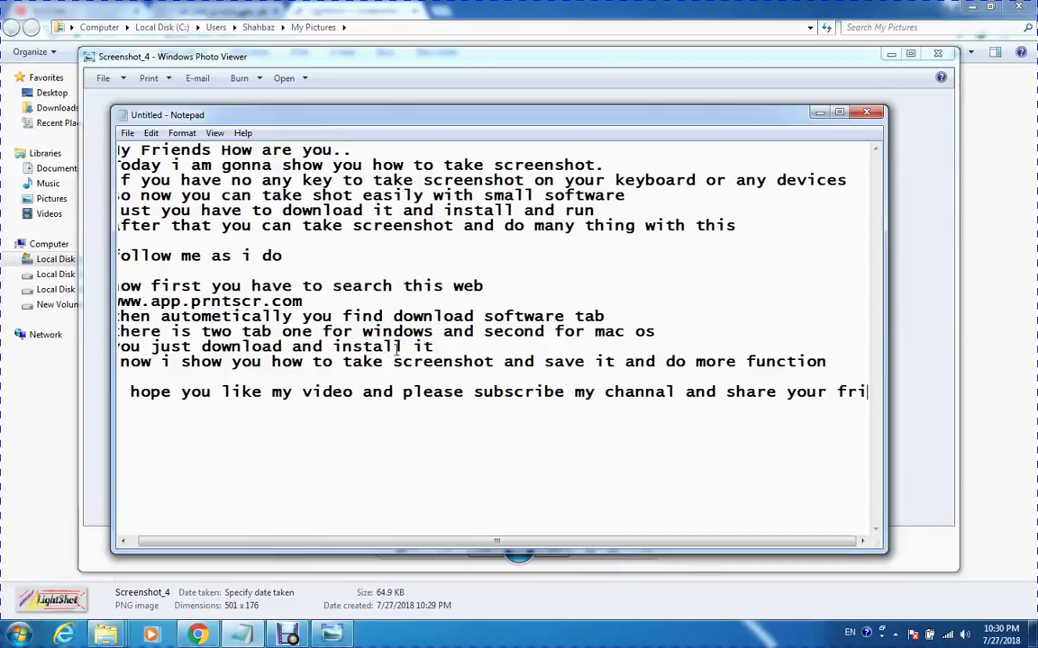
key("BackSpace")
key("BackSpace")
key("BackSpace")
key("Return")
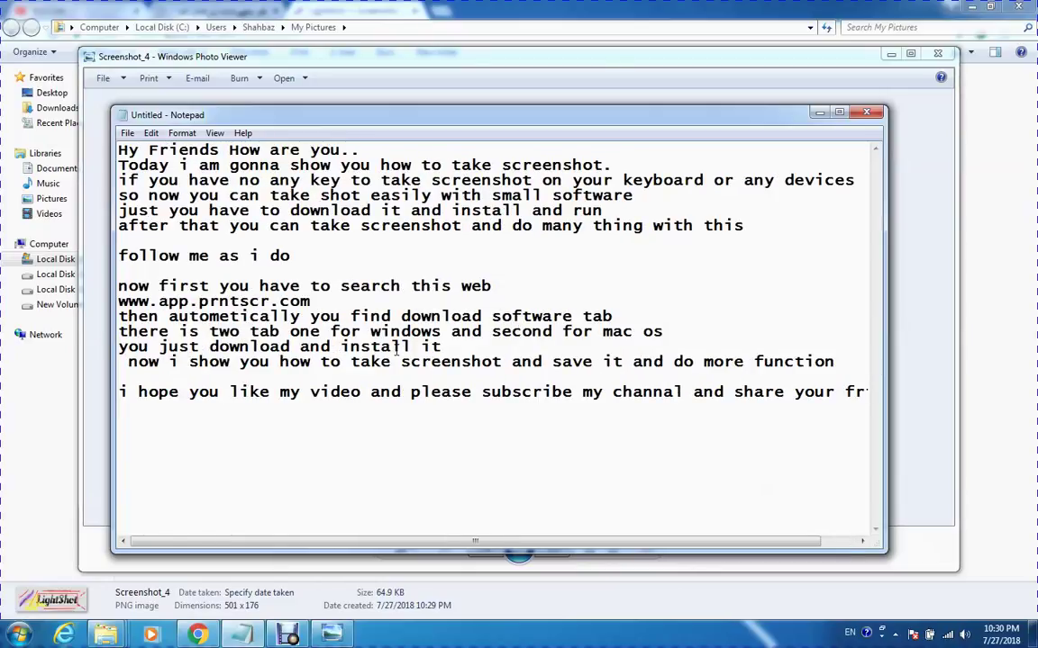
End the note with the separate lines "Thanks for watching", "take care bye" and "see u in next video"
type("see")
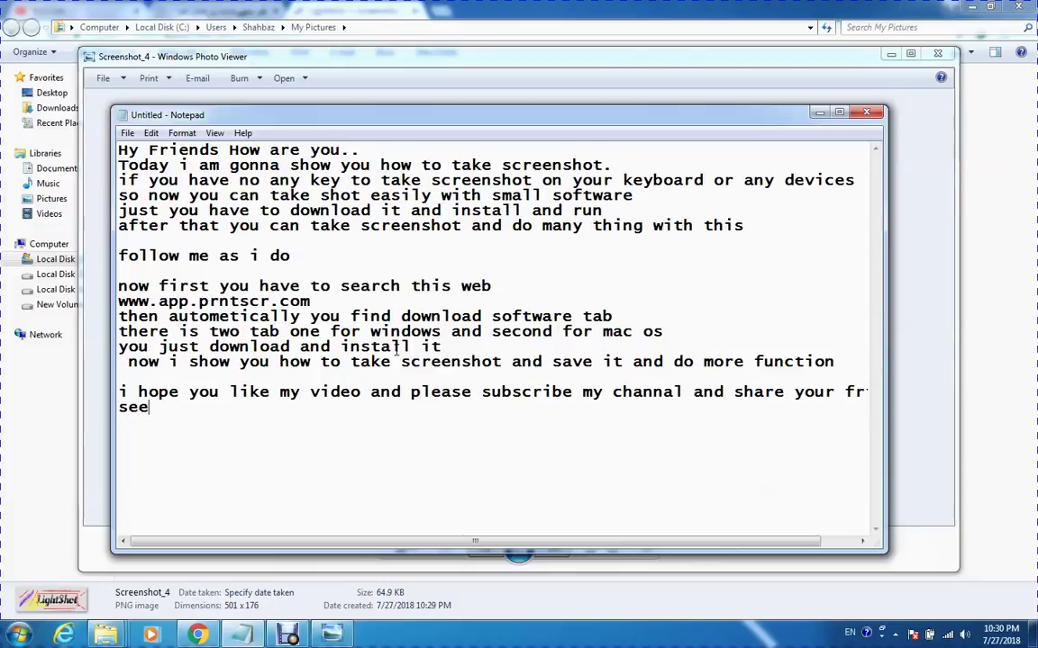
key("BackSpace")
type("Thnaks")
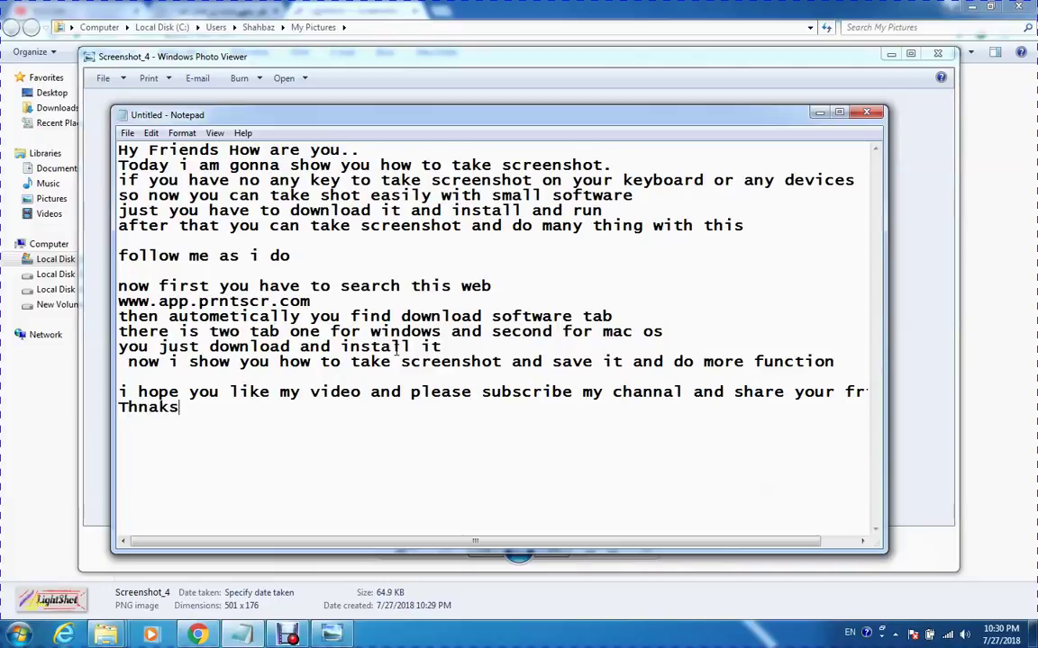
key("BackSpace")
key("BackSpace")
key("BackSpace")
type("anks for watching ")
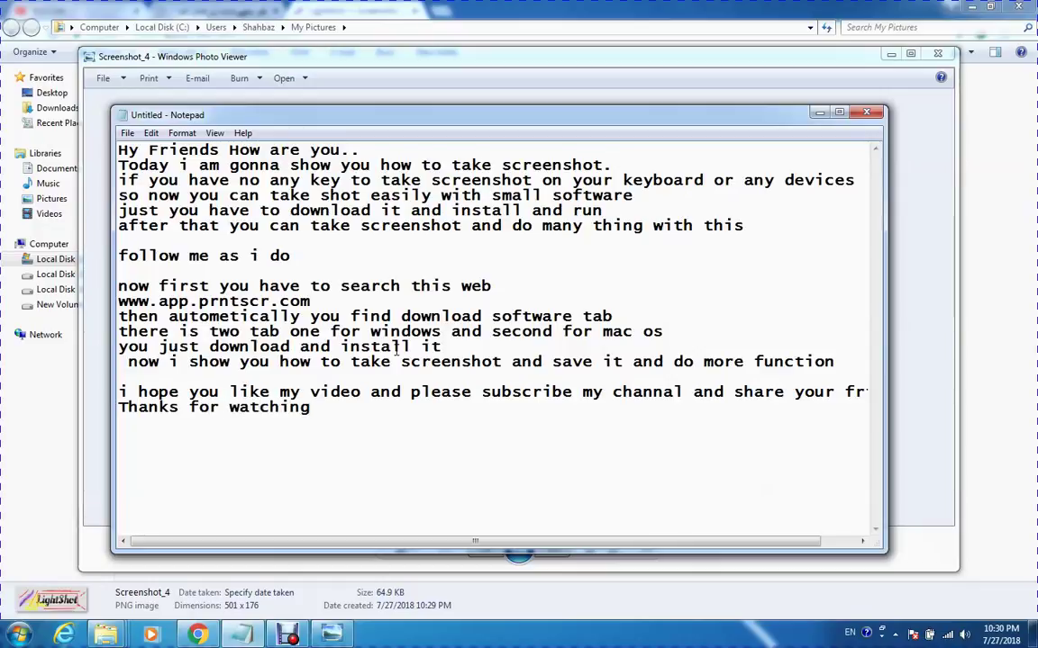
type("take")
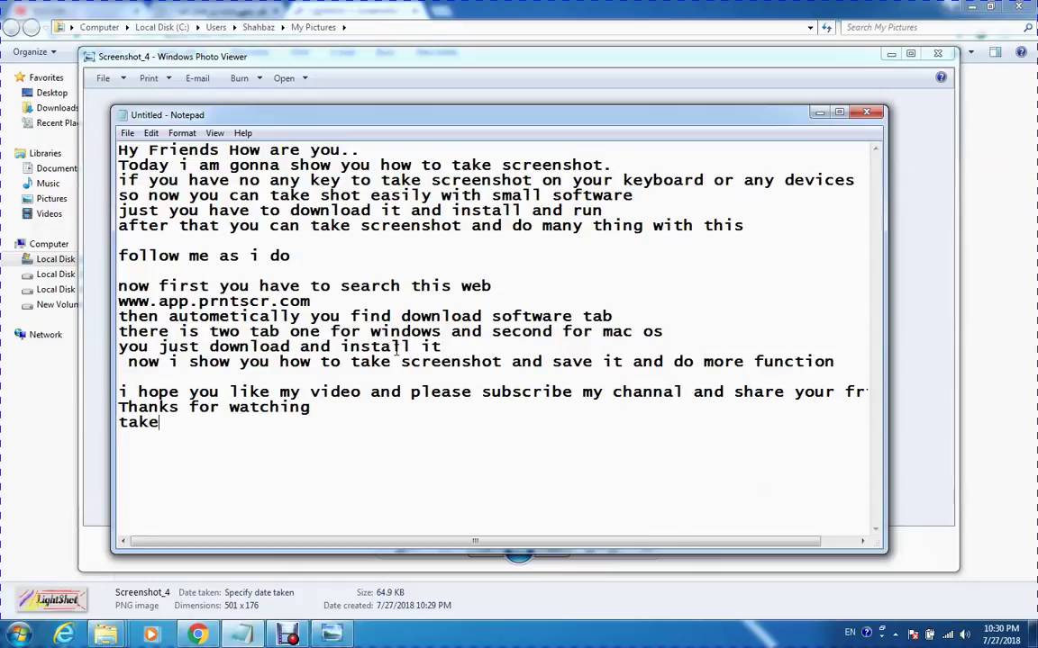
type(" care bye")
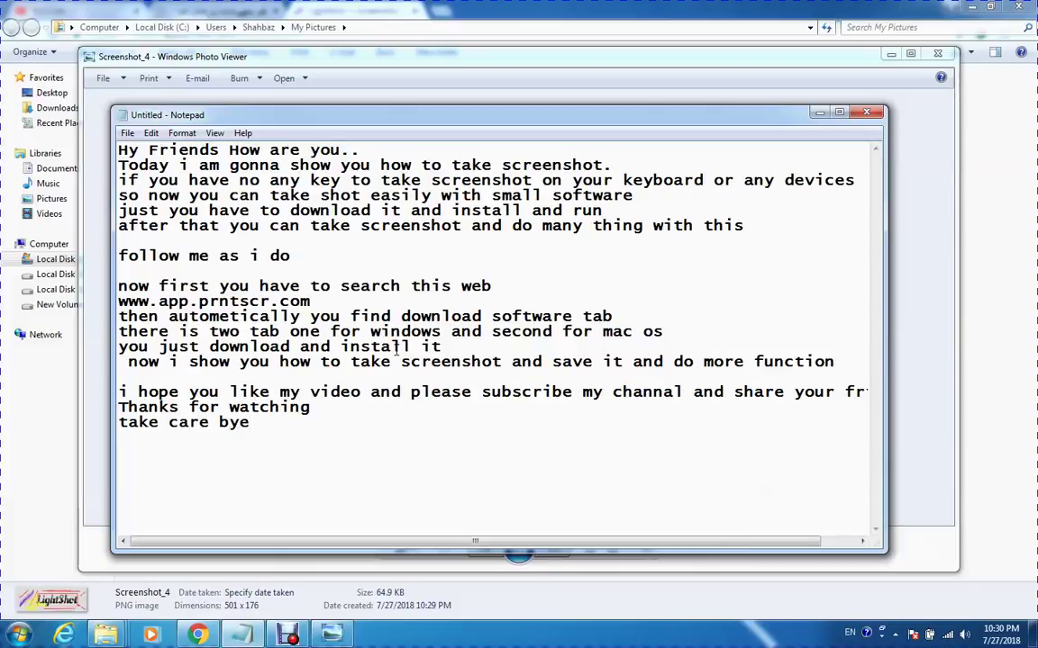
key("Return")
type("see u in next")
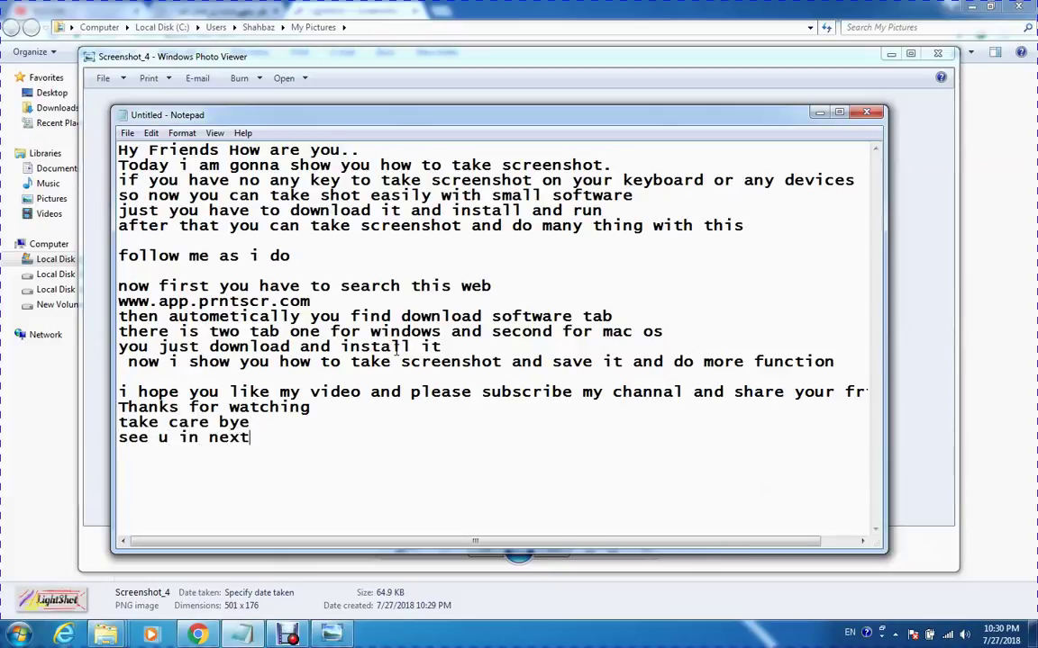
type(" video")
key("Return")
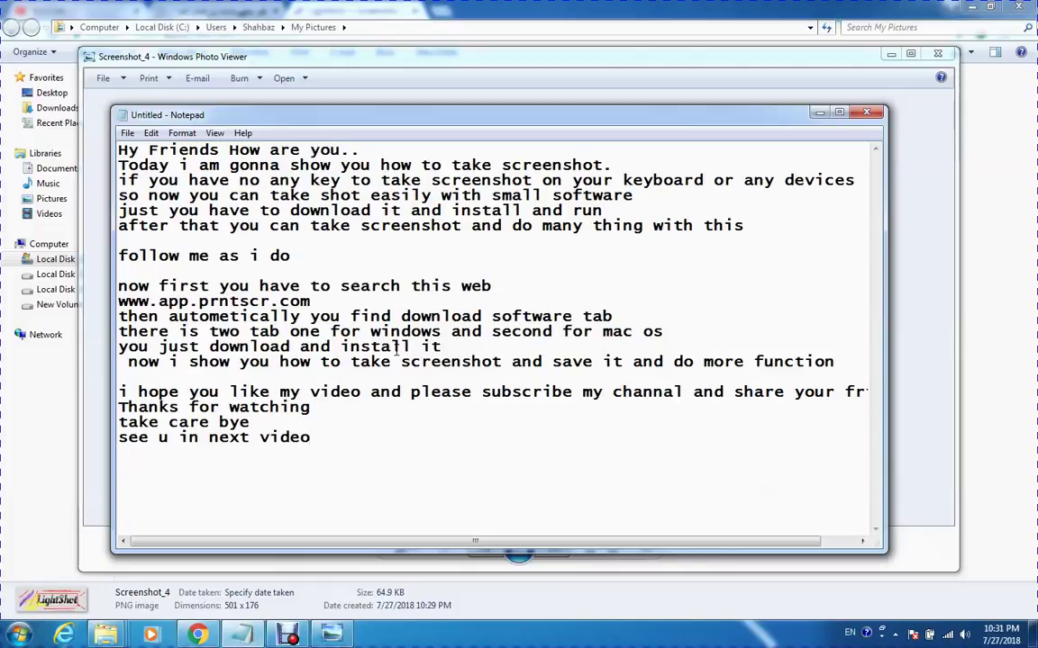
left_click(288, 636)
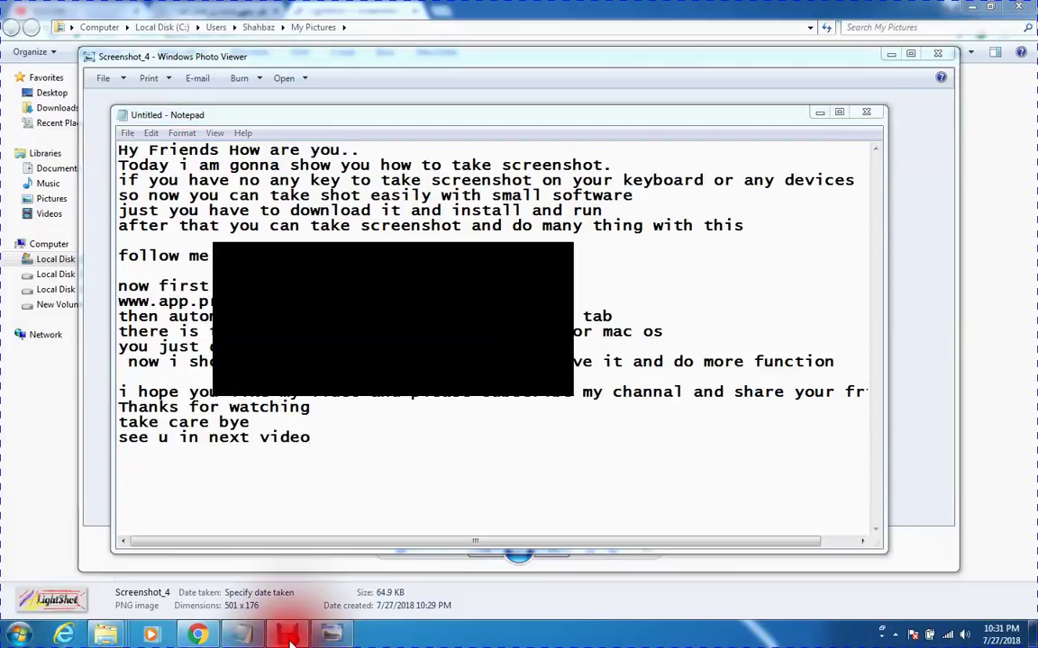